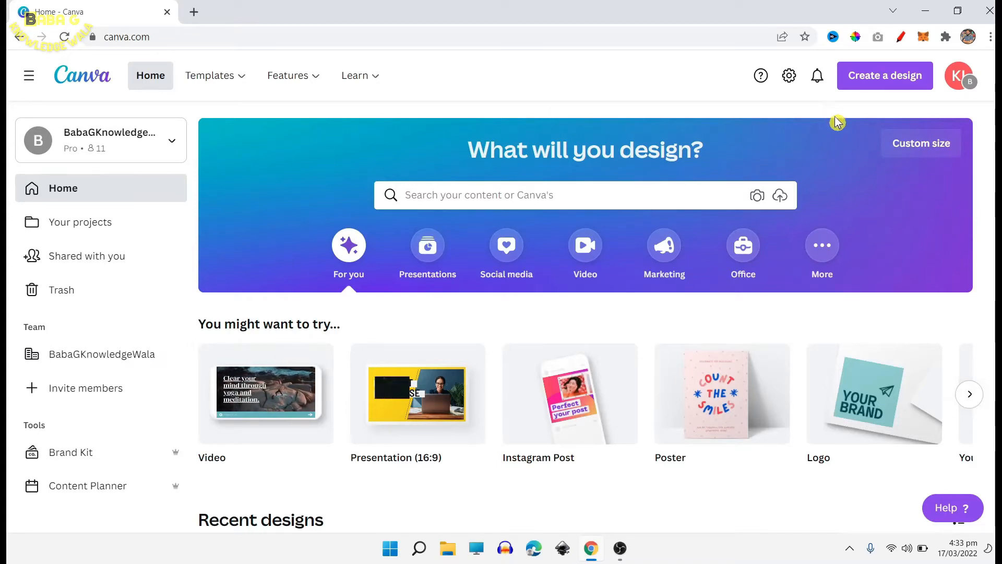
# - Create a new custom-size design 500 px wide and 500 px high
pyautogui.click(935, 152)
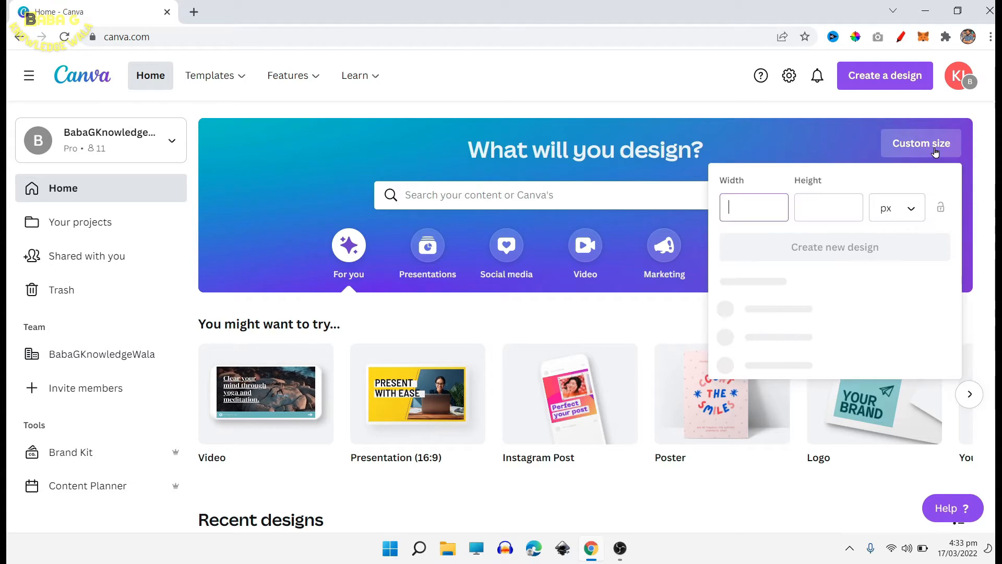
pyautogui.click(813, 180)
pyautogui.write('500')
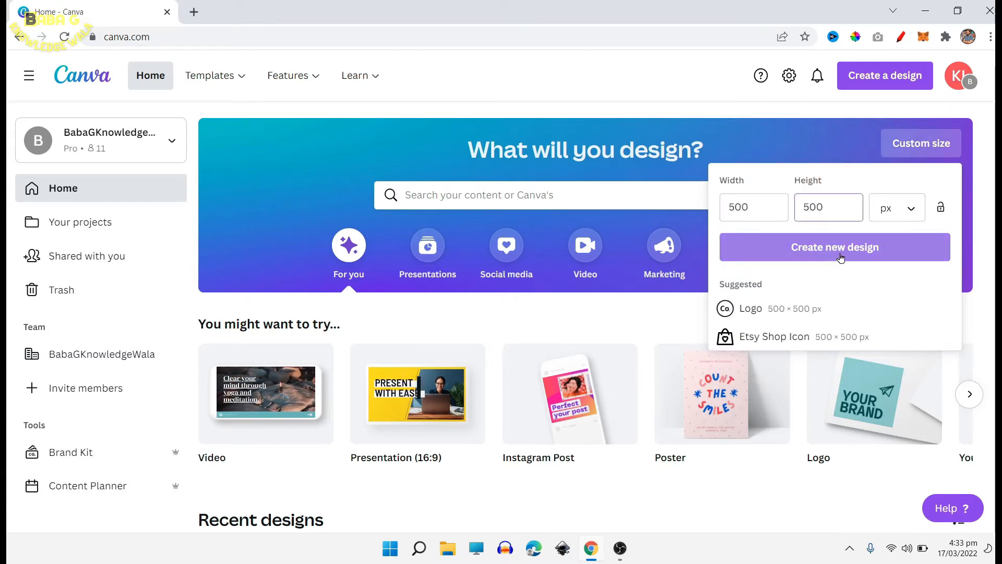
pyautogui.click(842, 255)
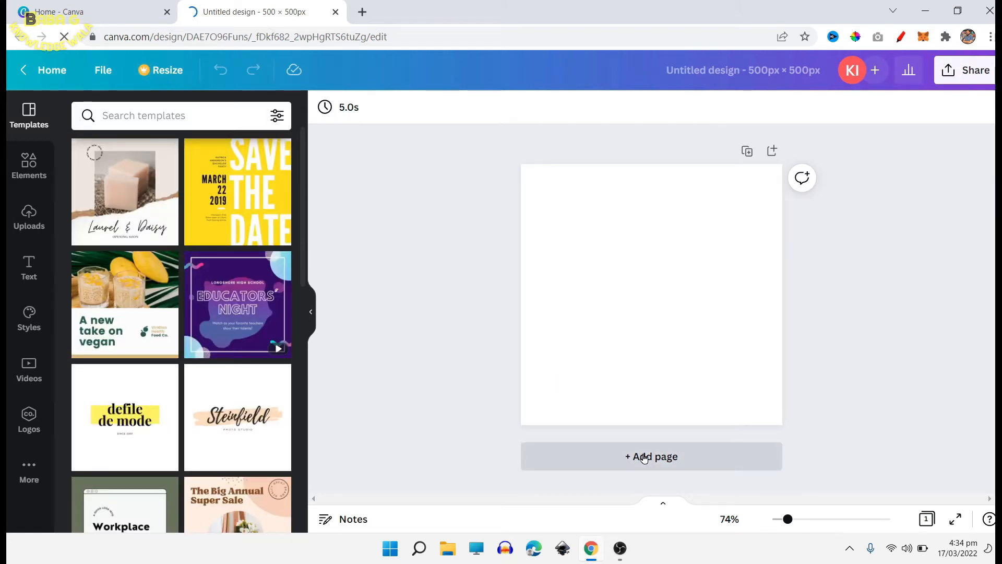
# - Add two more blank pages to the design and make page 1 active again
pyautogui.click(644, 458)
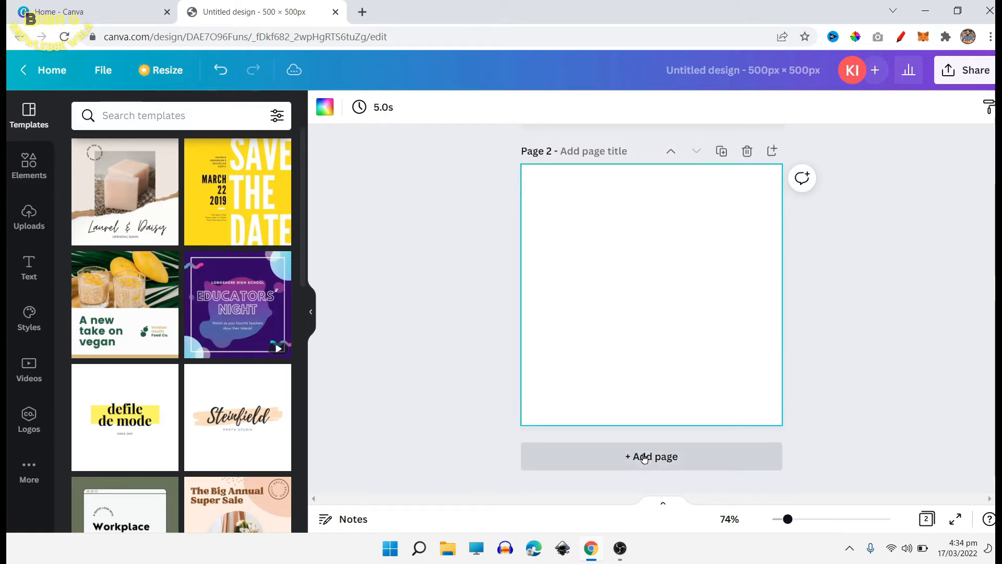
pyautogui.click(644, 461)
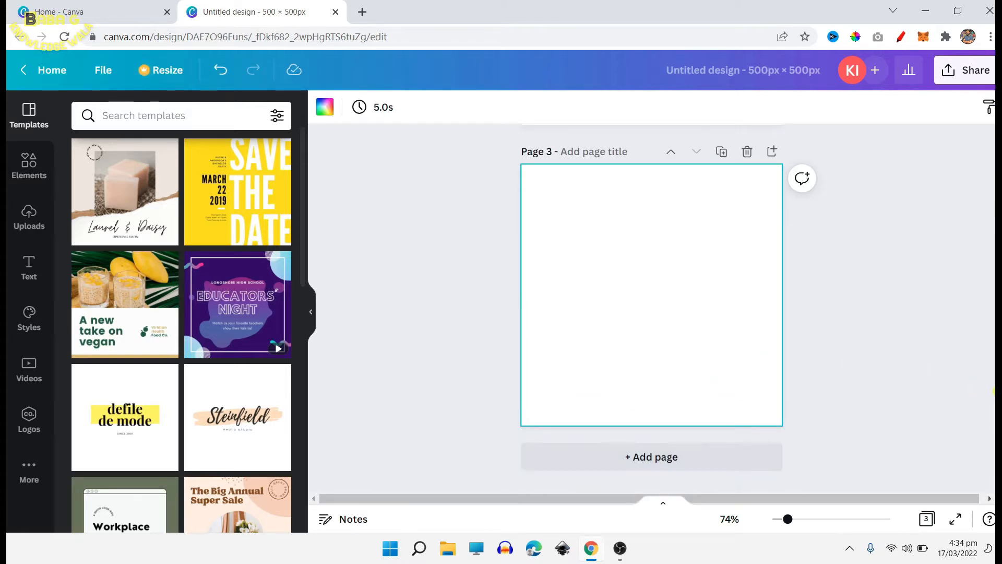
pyautogui.scroll(8, 652, 308)
pyautogui.scroll(2, 678, 247)
pyautogui.click(678, 247)
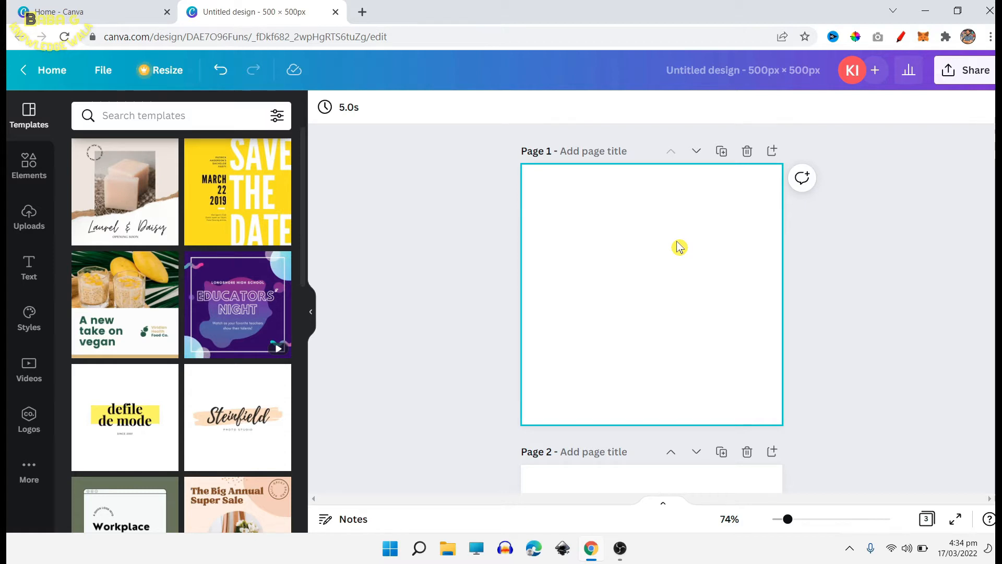
# - Place the uploaded BABA G Knowledge Wala logo on page 1 and enlarge it around the page centre
pyautogui.click(30, 226)
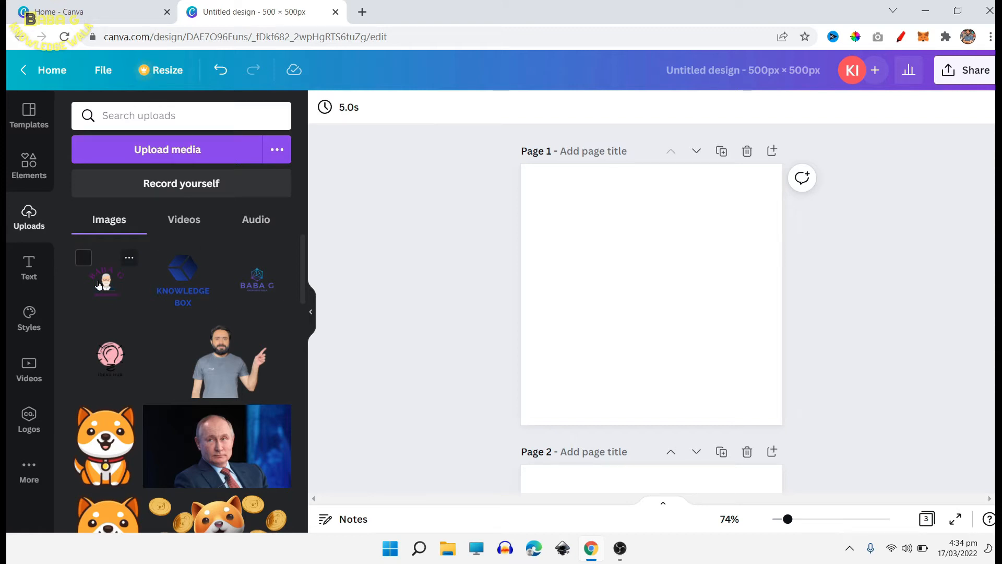
pyautogui.click(100, 284)
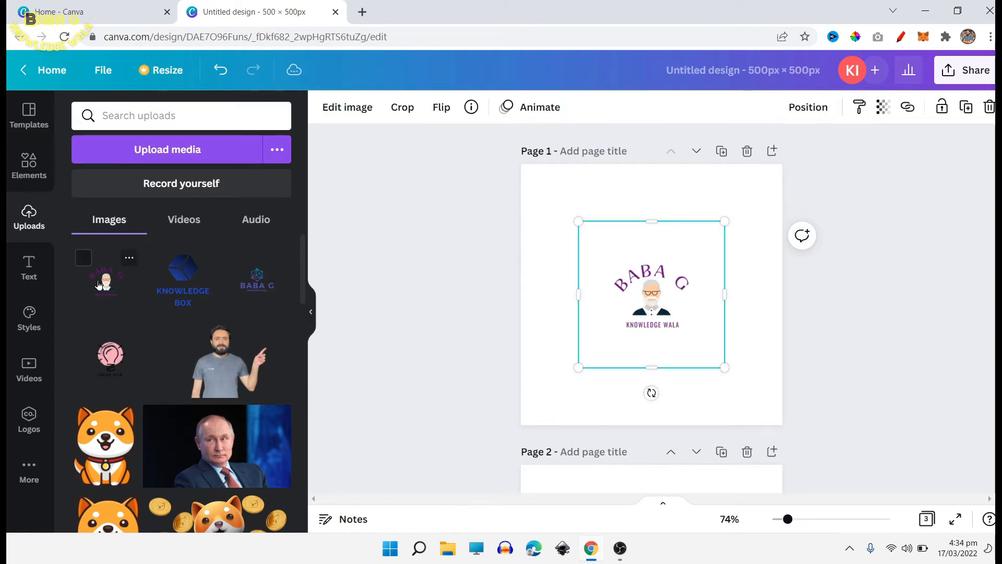
pyautogui.moveTo(723, 368); pyautogui.dragTo(756, 400)
pyautogui.moveTo(579, 229); pyautogui.dragTo(548, 198)
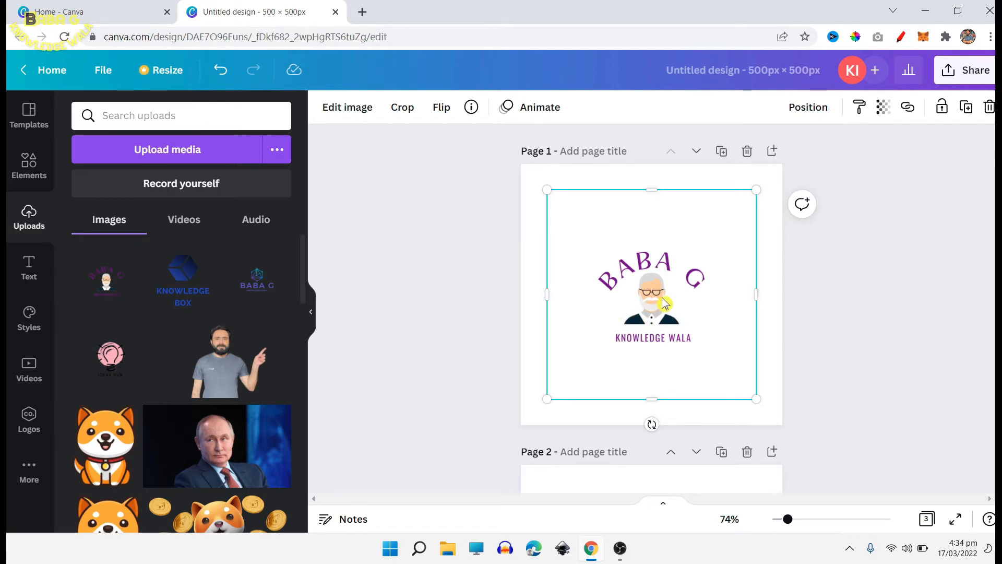
# - Connect the Frames effect for the logo image, then return to the image effects list
pyautogui.click(345, 110)
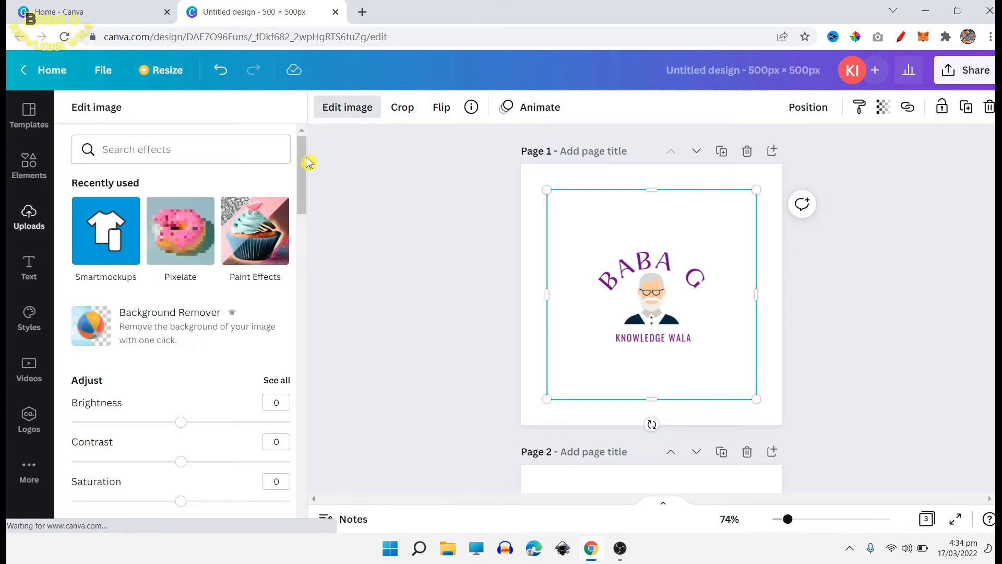
pyautogui.moveTo(303, 172); pyautogui.dragTo(288, 262)
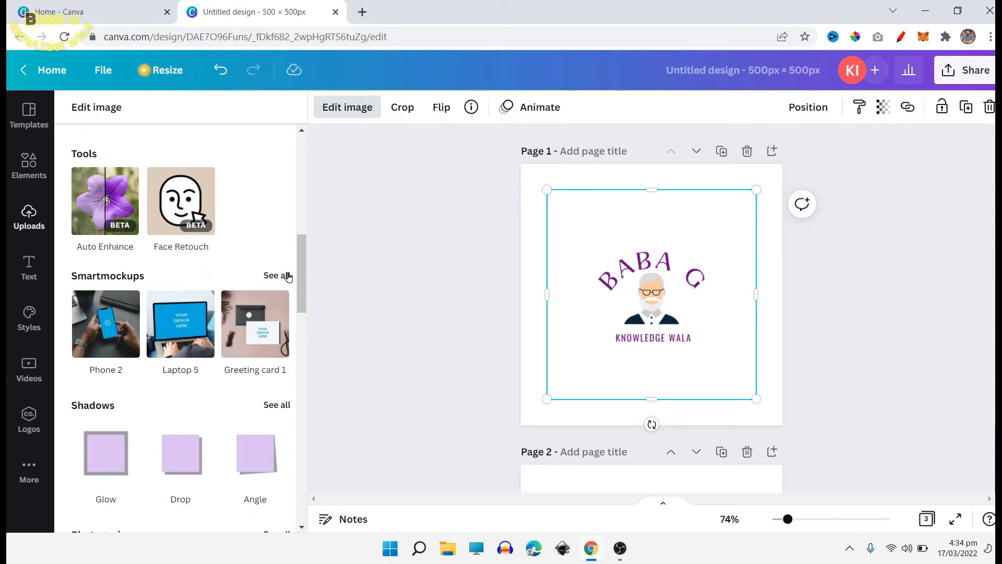
pyautogui.moveTo(304, 279); pyautogui.dragTo(302, 488)
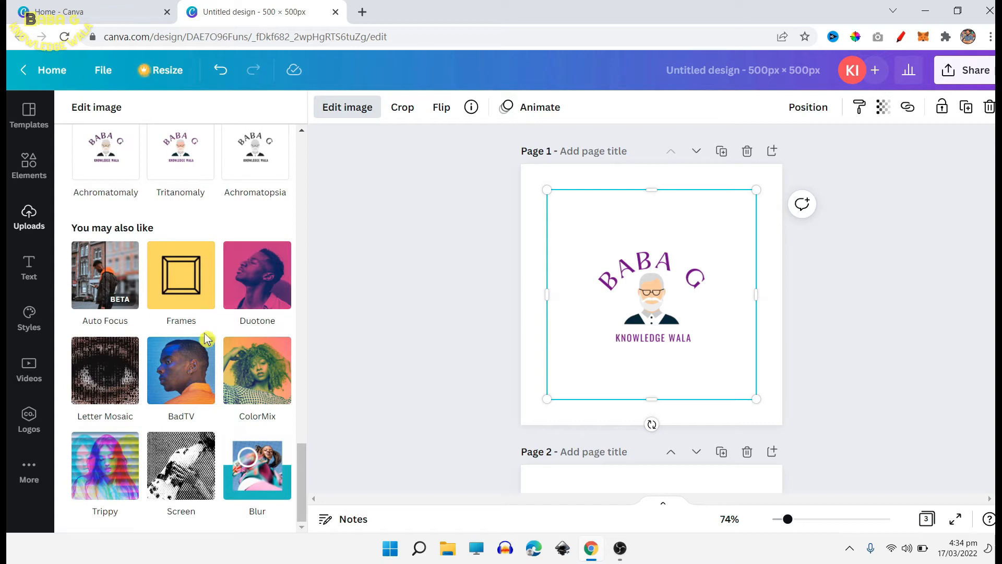
pyautogui.click(186, 284)
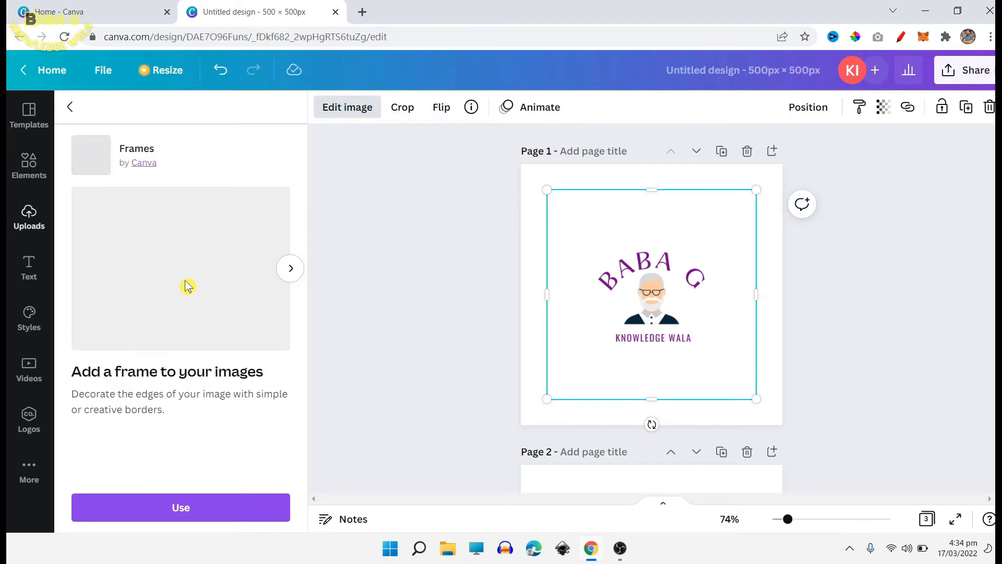
pyautogui.click(196, 519)
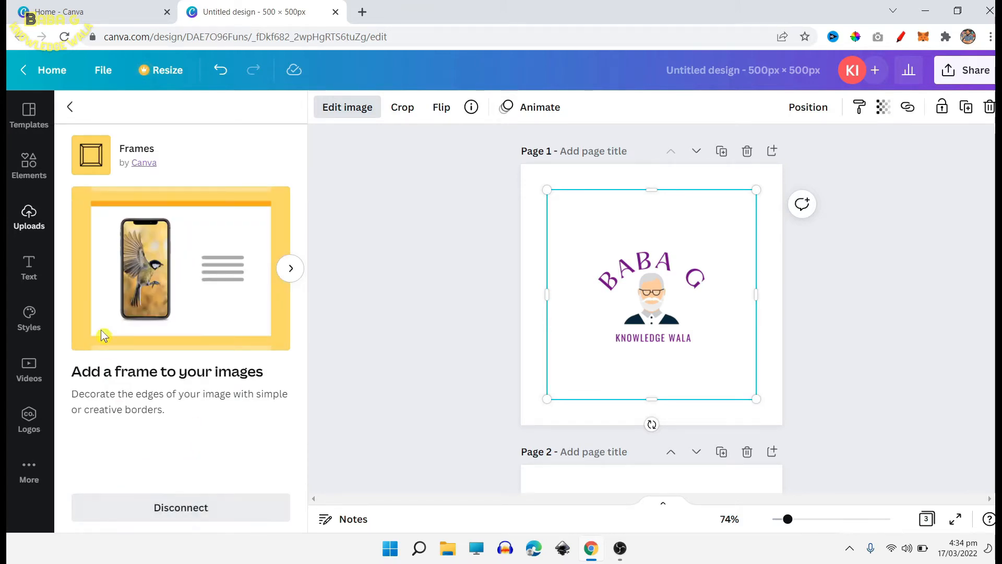
pyautogui.click(69, 106)
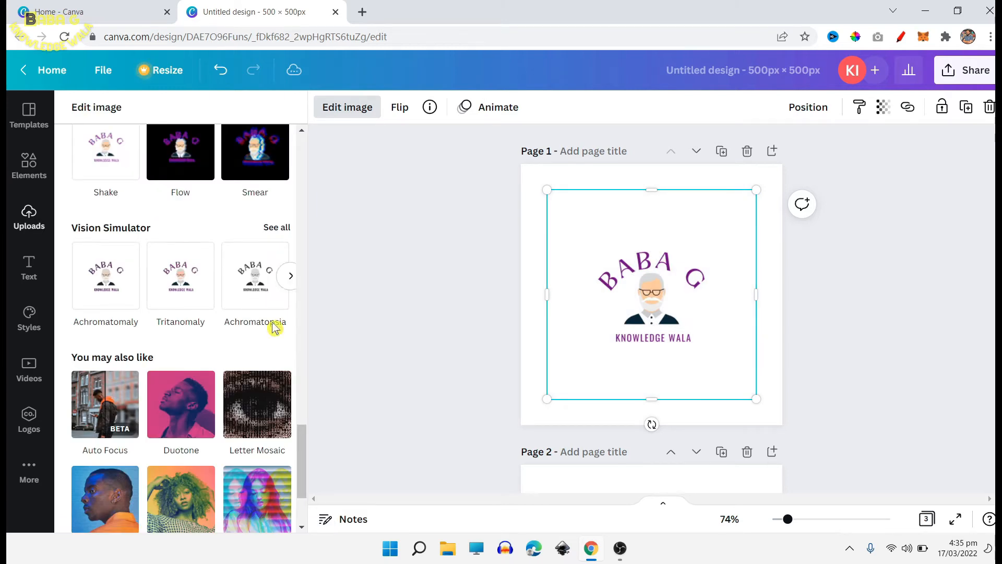
# - Apply the T-shirt 7 clothing mockup from Smartmockups to the logo image
pyautogui.moveTo(303, 432); pyautogui.dragTo(297, 251)
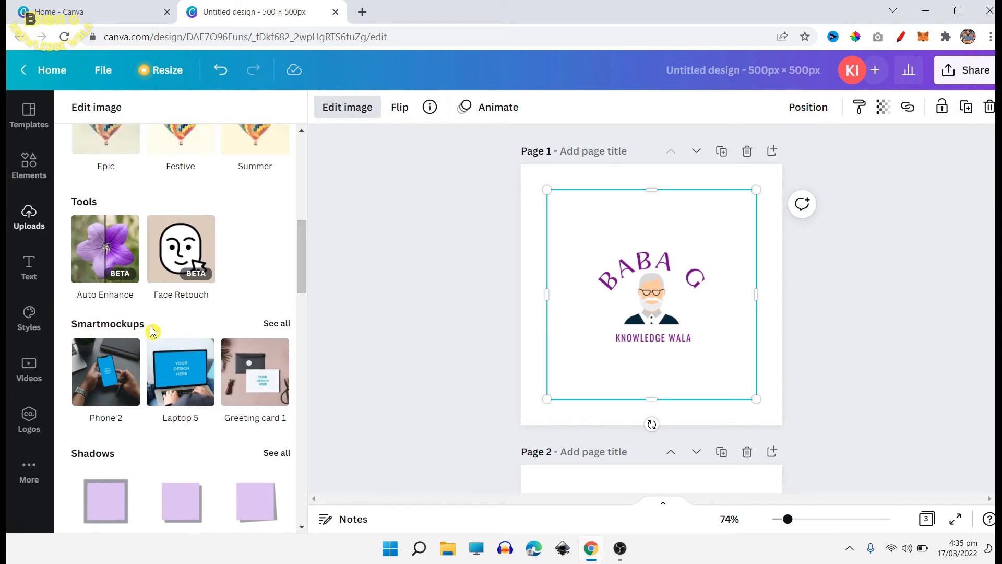
pyautogui.click(286, 326)
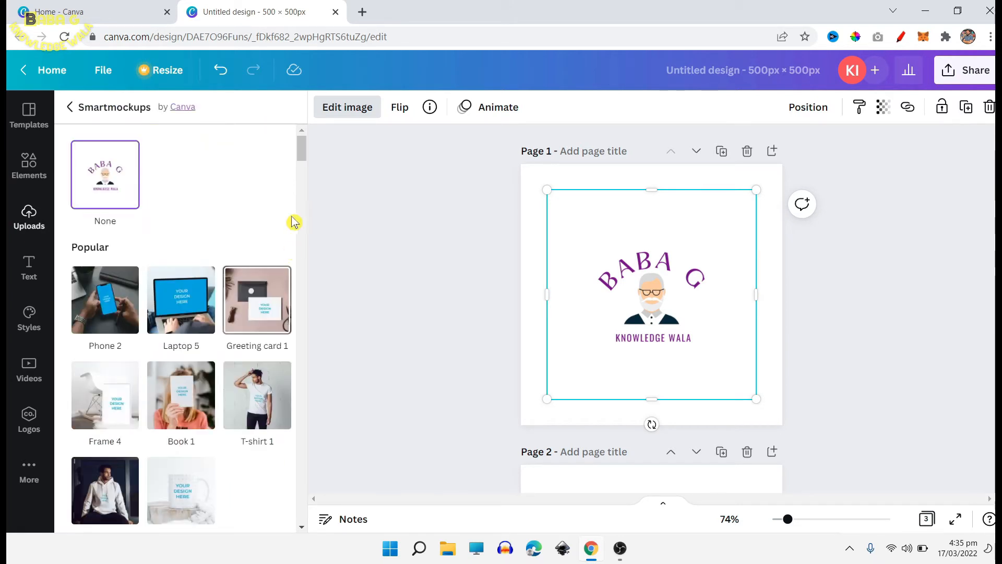
pyautogui.moveTo(303, 146); pyautogui.dragTo(303, 415)
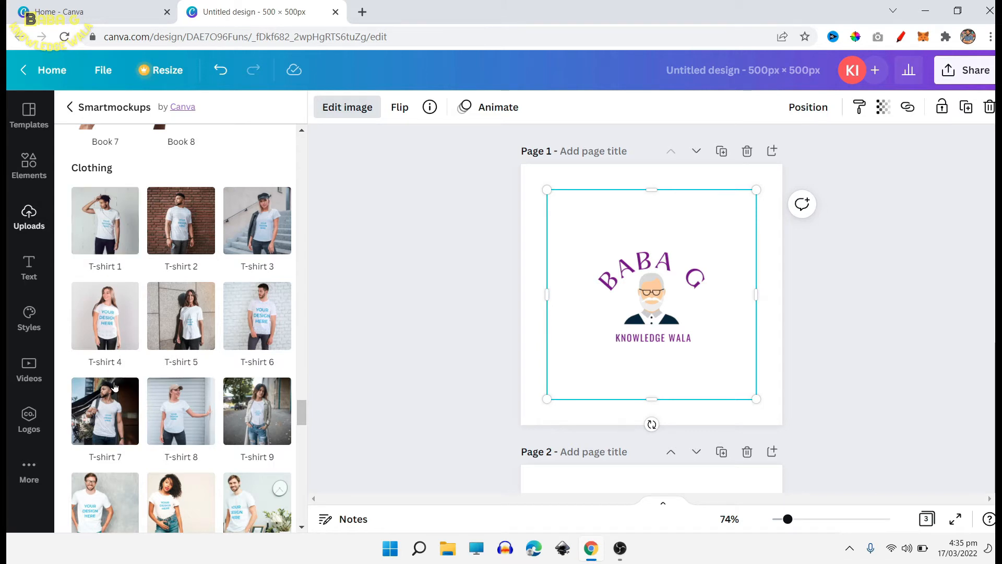
pyautogui.click(101, 420)
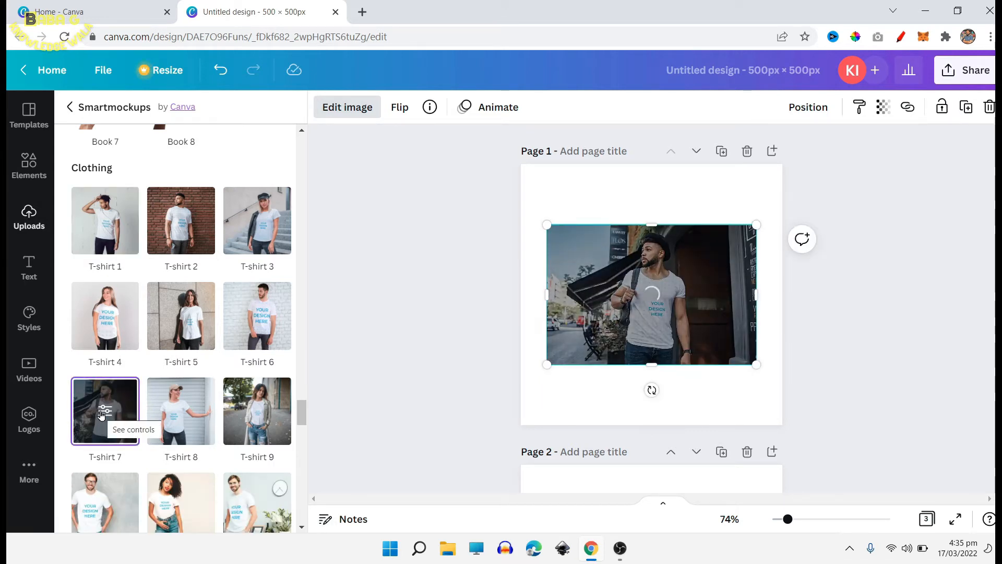
# - Set the T-shirt 7 mockup's crop to Fit and inspect the printed logo up close
pyautogui.click(106, 414)
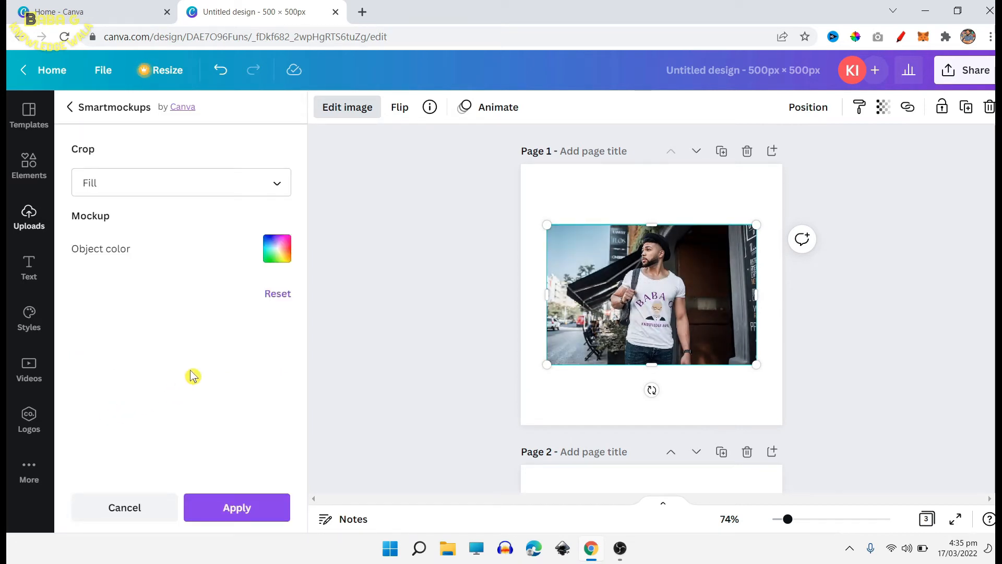
pyautogui.click(243, 191)
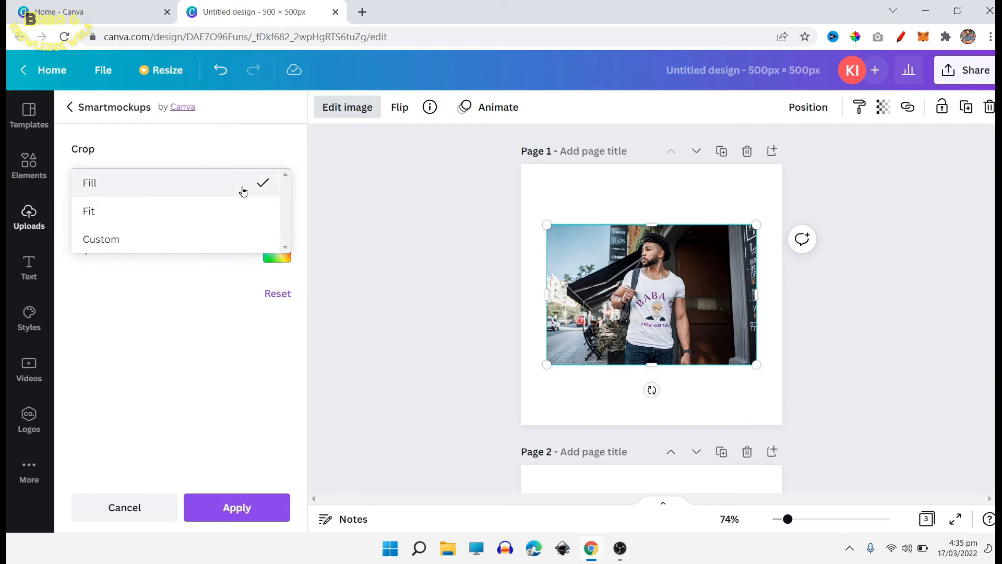
pyautogui.click(140, 218)
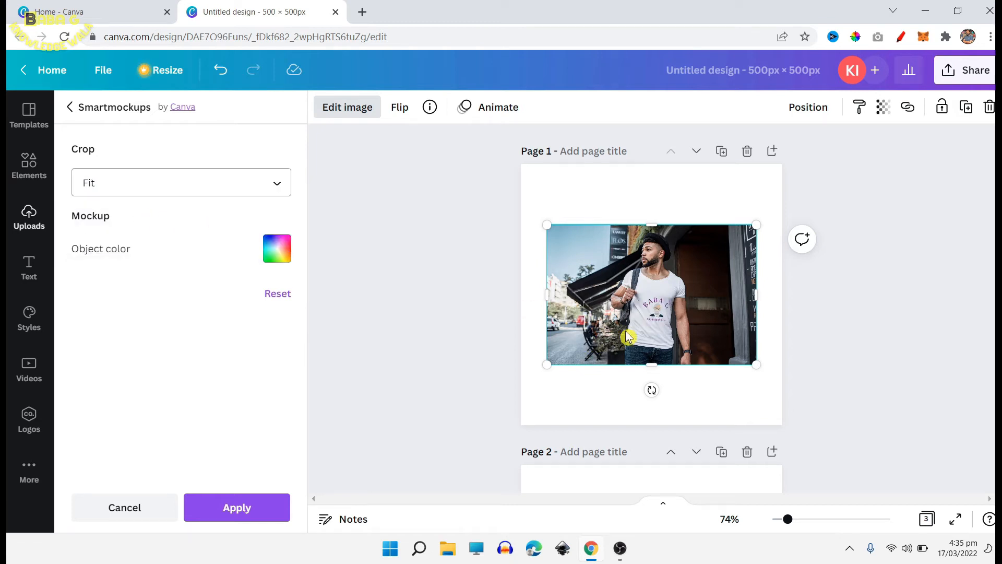
pyautogui.moveTo(788, 520); pyautogui.dragTo(805, 521)
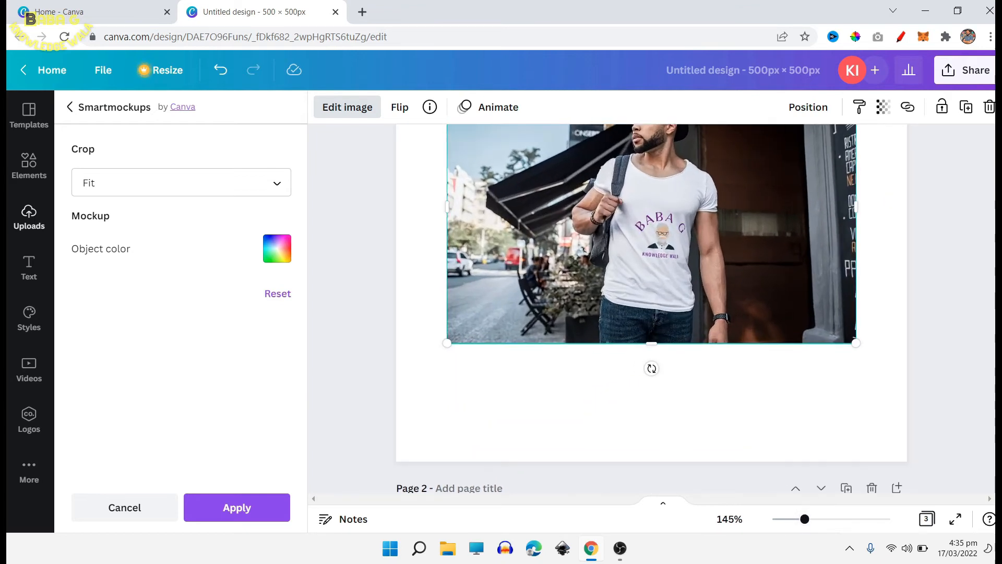
pyautogui.scroll(2, 783, 365)
pyautogui.click(783, 376)
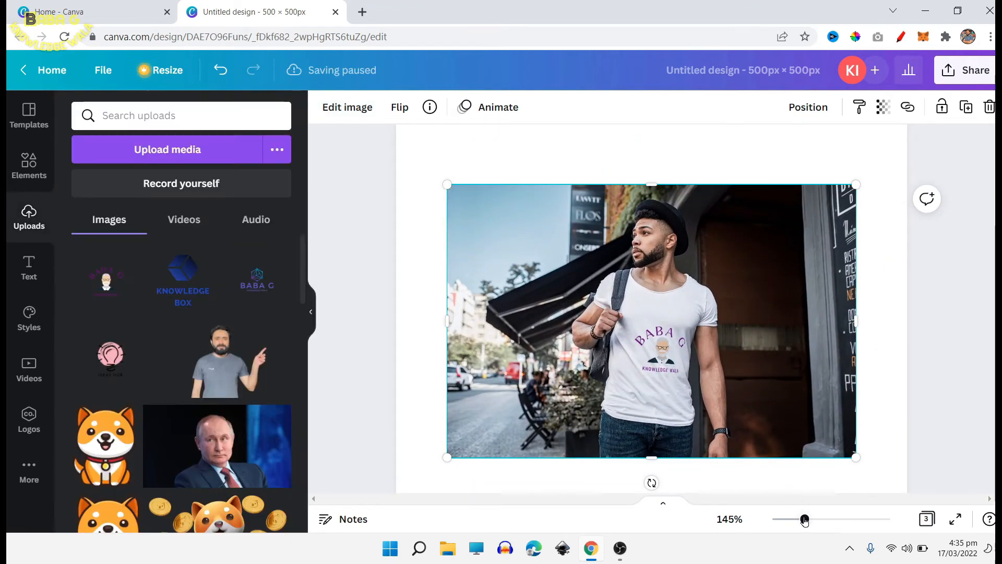
pyautogui.moveTo(806, 520); pyautogui.dragTo(813, 520)
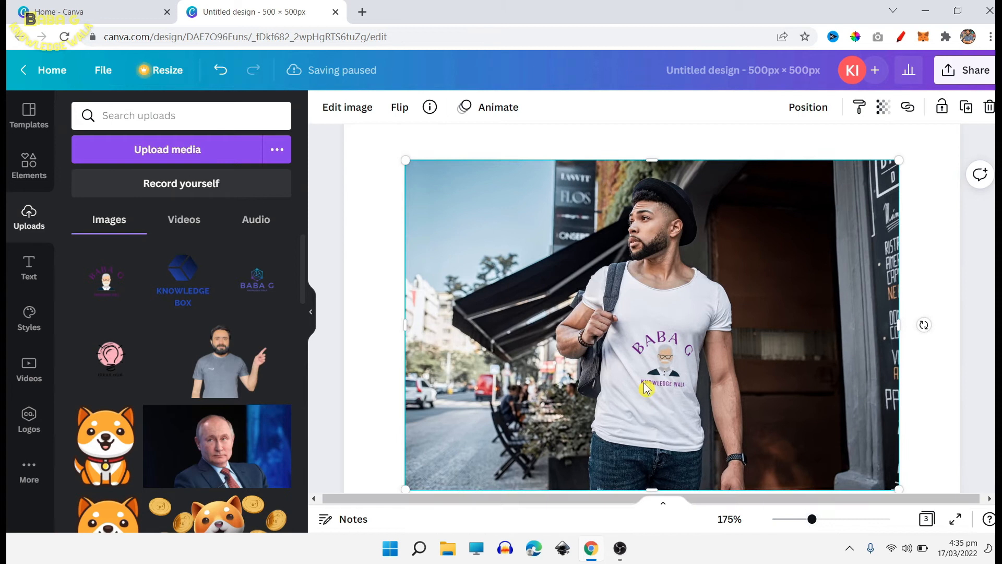
# - Give the T-shirt 7 mockup a Custom crop with size 87 and horizontal position 62, and apply it
pyautogui.click(348, 107)
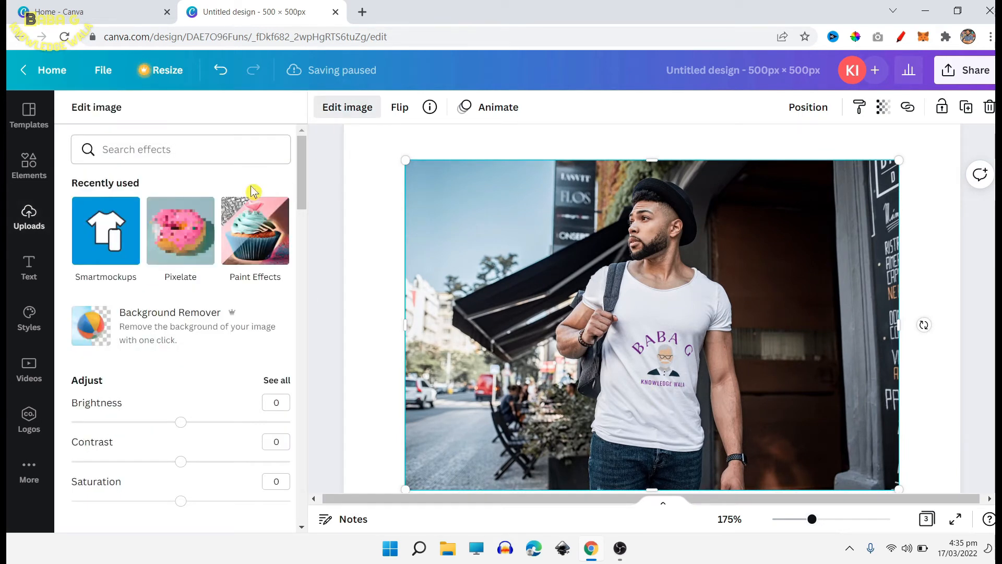
pyautogui.click(105, 230)
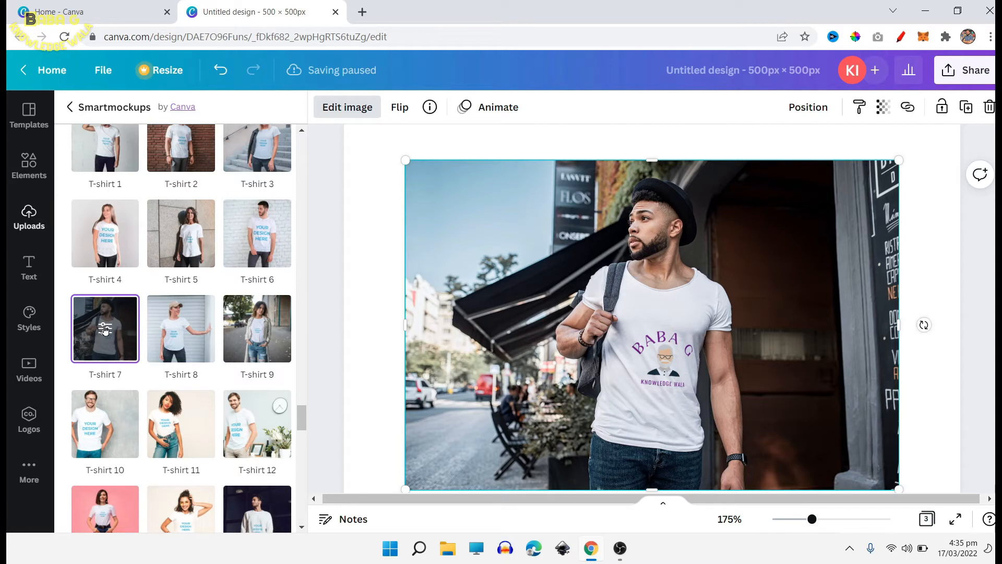
pyautogui.click(105, 328)
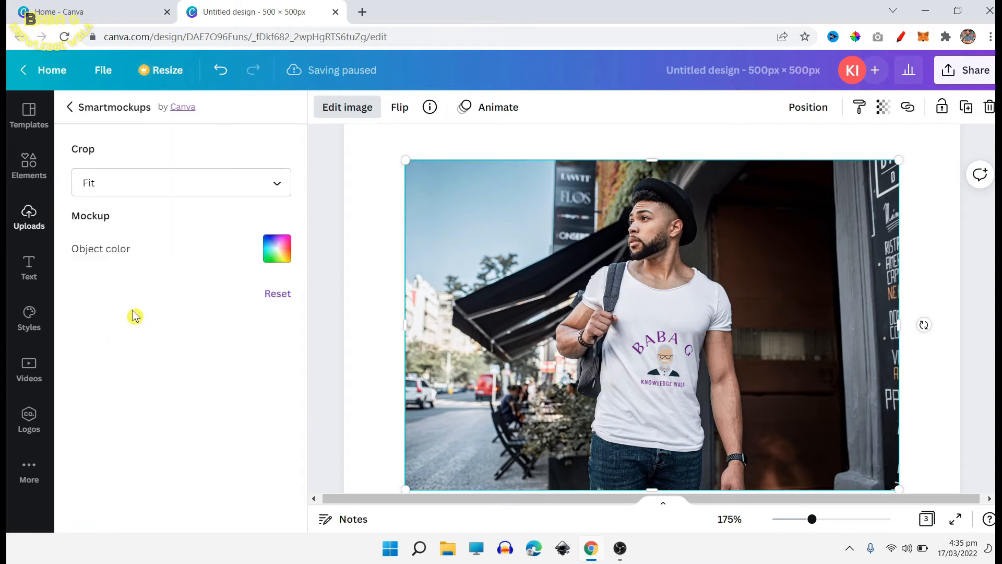
pyautogui.click(243, 194)
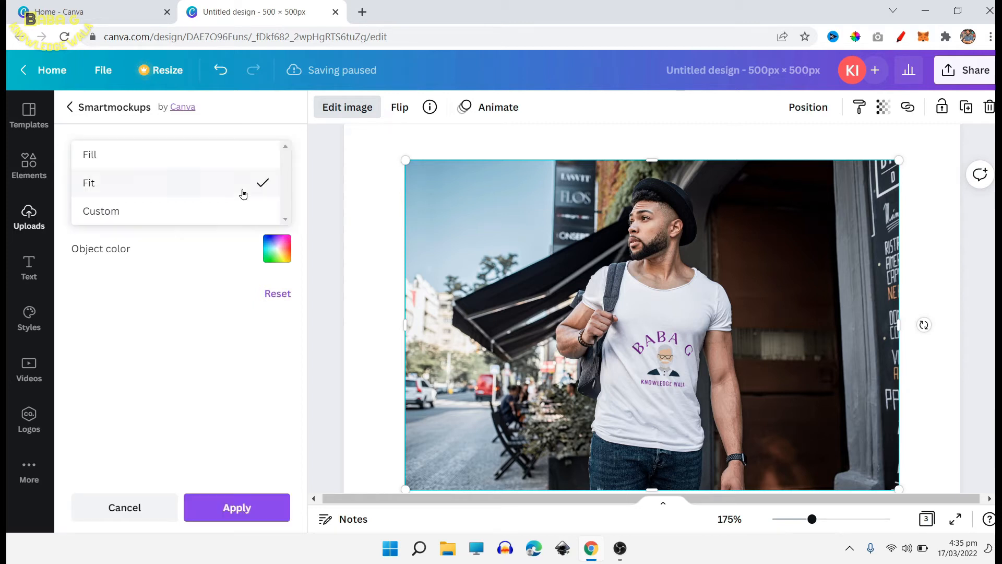
pyautogui.click(148, 223)
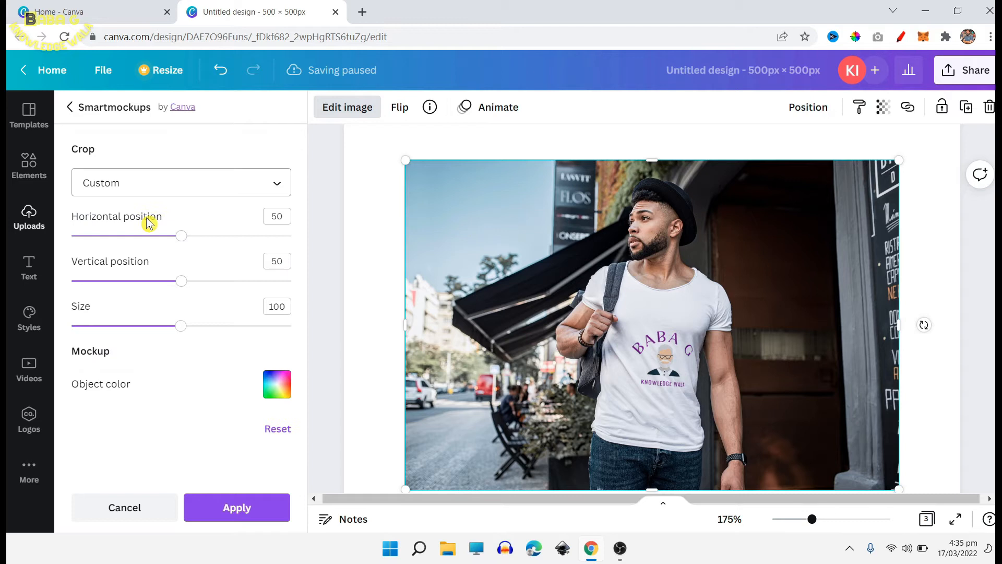
pyautogui.moveTo(181, 327)
pyautogui.mouseDown()
pyautogui.moveTo(144, 328)
pyautogui.moveTo(166, 328)
pyautogui.mouseUp()
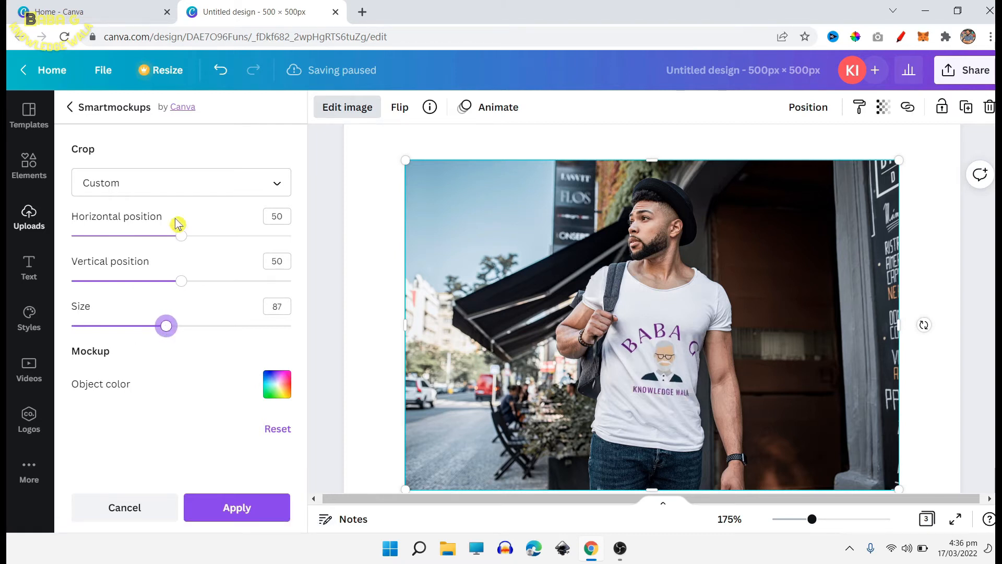
pyautogui.moveTo(179, 242); pyautogui.dragTo(208, 242)
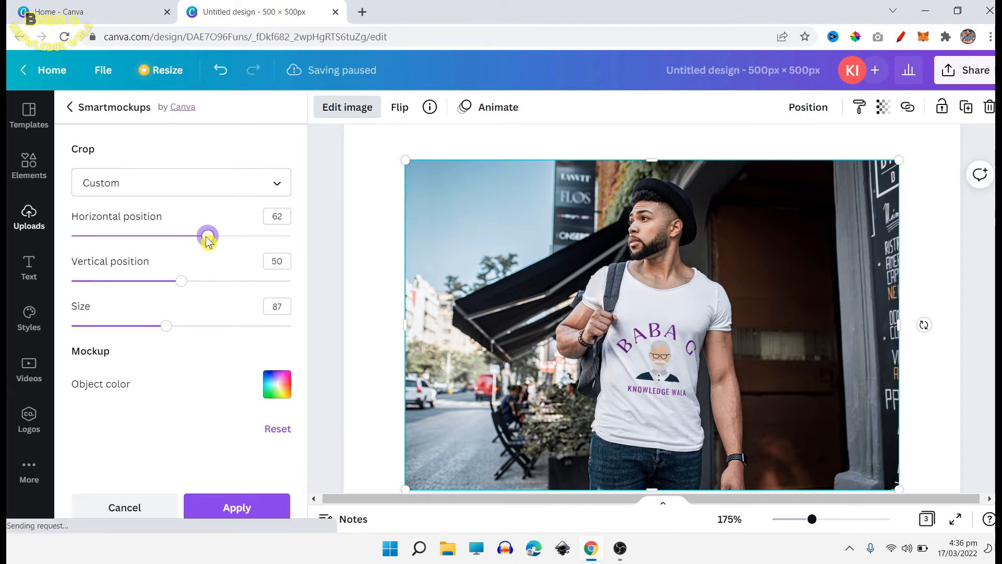
pyautogui.click(247, 509)
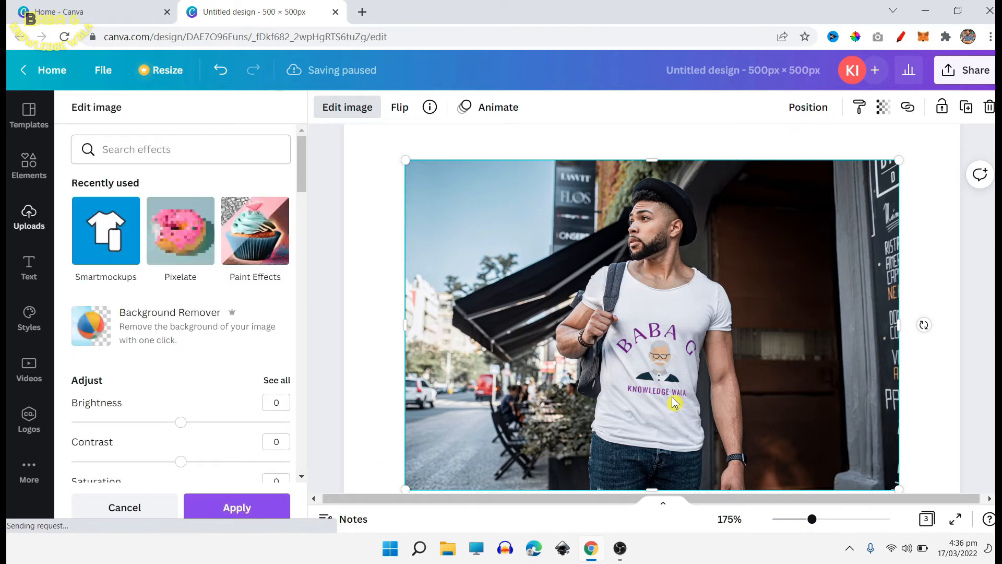
# - Enlarge and adjust the T-shirt mockup image until it covers the whole of page 1, then deselect it
pyautogui.moveTo(898, 160); pyautogui.dragTo(931, 138)
pyautogui.scroll(-2, 879, 442)
pyautogui.moveTo(812, 519); pyautogui.dragTo(790, 519)
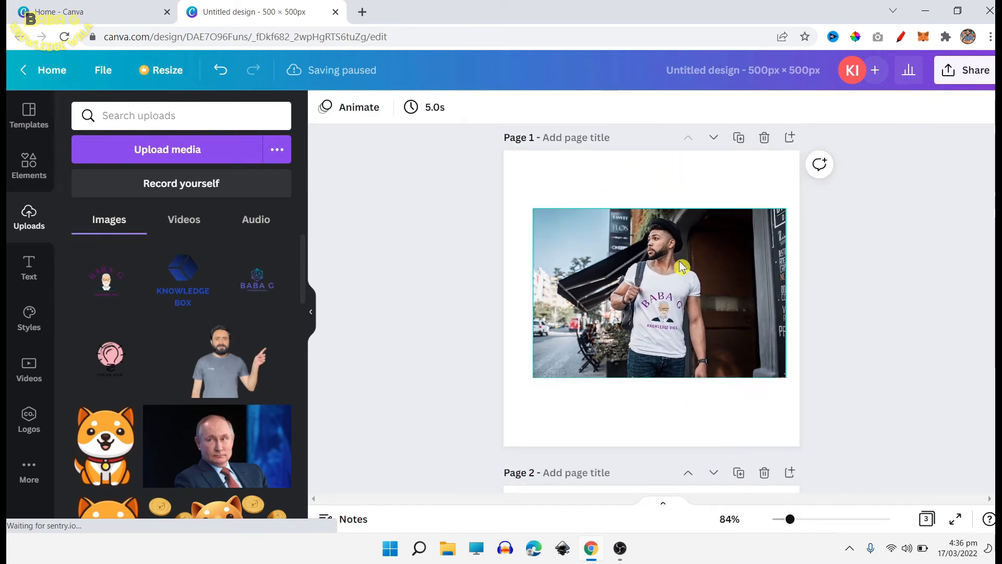
pyautogui.click(681, 267)
pyautogui.moveTo(533, 208); pyautogui.dragTo(454, 157)
pyautogui.moveTo(789, 384); pyautogui.dragTo(876, 437)
pyautogui.moveTo(449, 437); pyautogui.dragTo(427, 452)
pyautogui.moveTo(427, 152); pyautogui.dragTo(416, 146)
pyautogui.moveTo(876, 298); pyautogui.dragTo(799, 298)
pyautogui.click(847, 298)
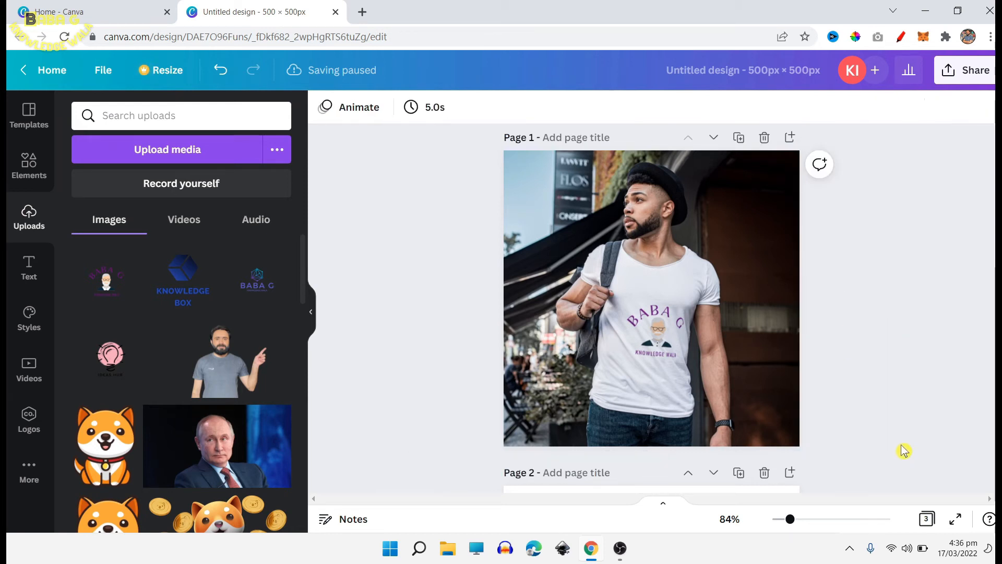
# - Preview the finished T-shirt mockup on page 1 in full screen, and return to the editor
pyautogui.click(956, 518)
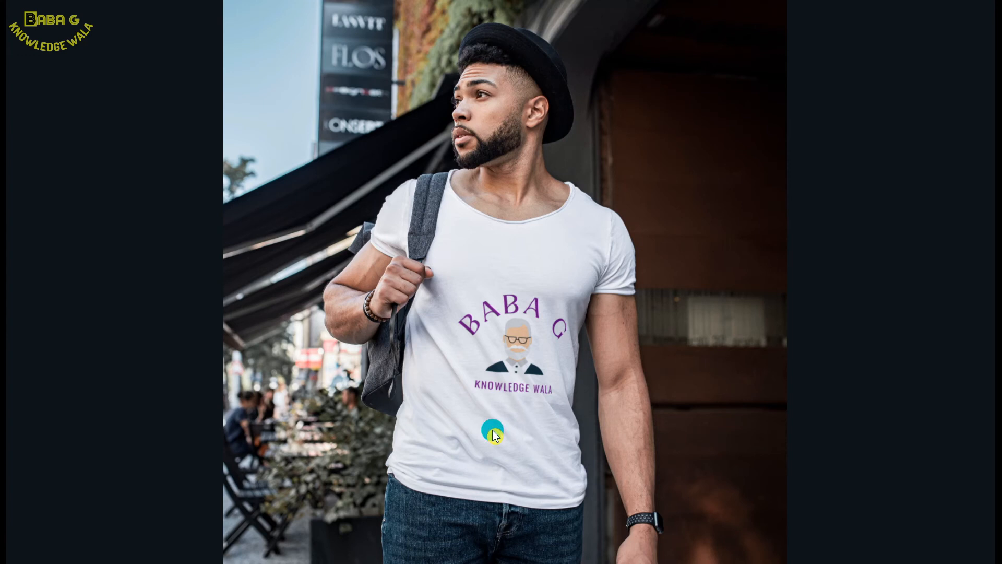
pyautogui.press('Escape')
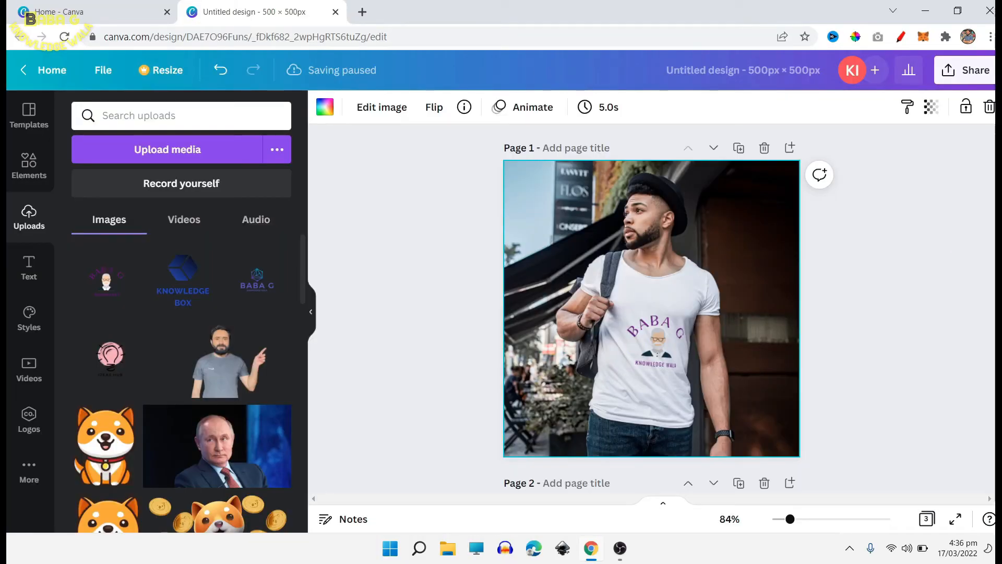
# - Add the uploaded Baba G Knowledge Wala logo to the blank page 2 and open its image editing options
pyautogui.scroll(-5, 652, 314)
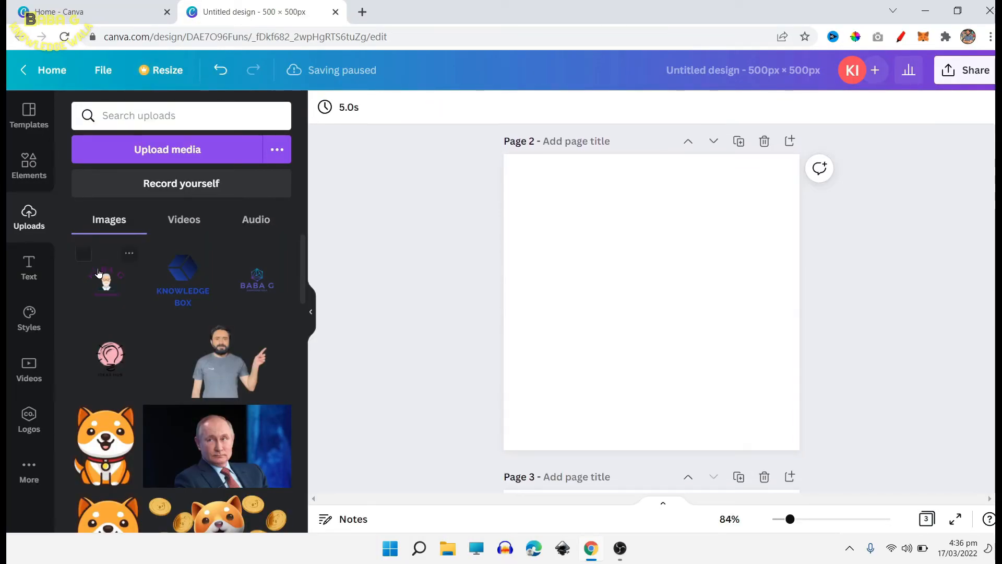
pyautogui.click(102, 277)
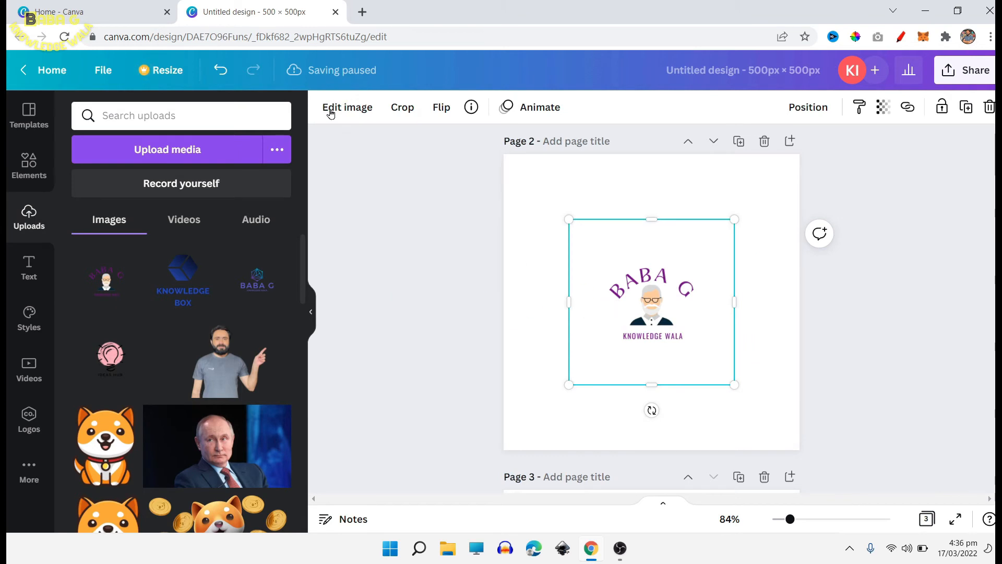
pyautogui.click(356, 111)
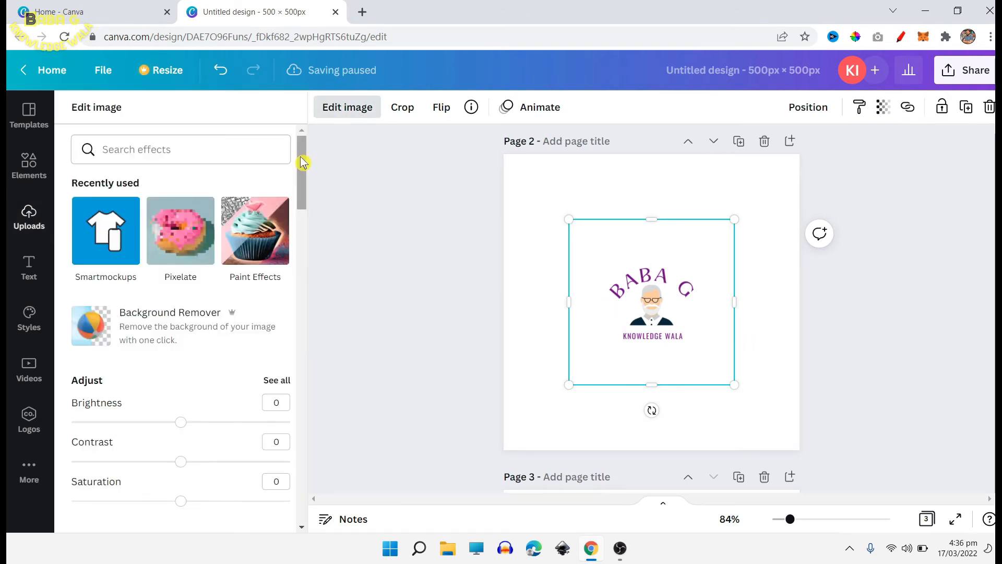
# - Use the T-shirt 16 mockup from Smartmockups on the page 2 logo and enlarge it to fill most of the page
pyautogui.click(103, 222)
pyautogui.moveTo(303, 154); pyautogui.dragTo(305, 405)
pyautogui.moveTo(305, 434); pyautogui.dragTo(304, 460)
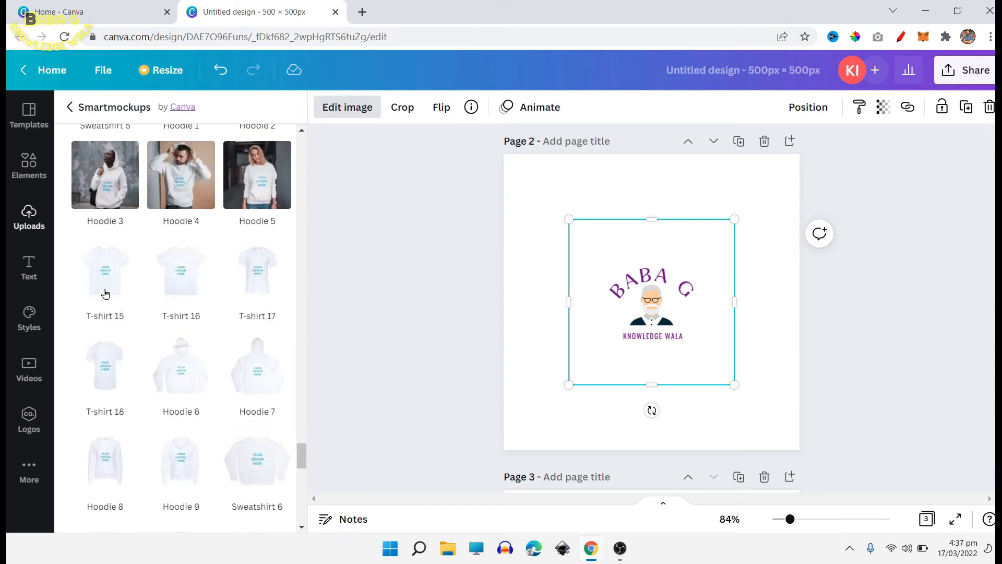
pyautogui.scroll(3, 181, 421)
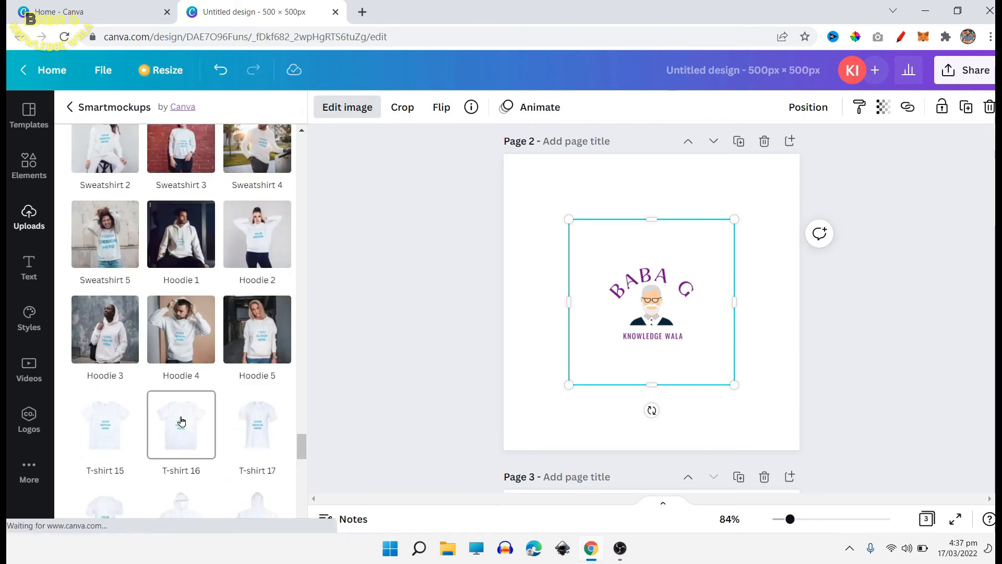
pyautogui.click(181, 421)
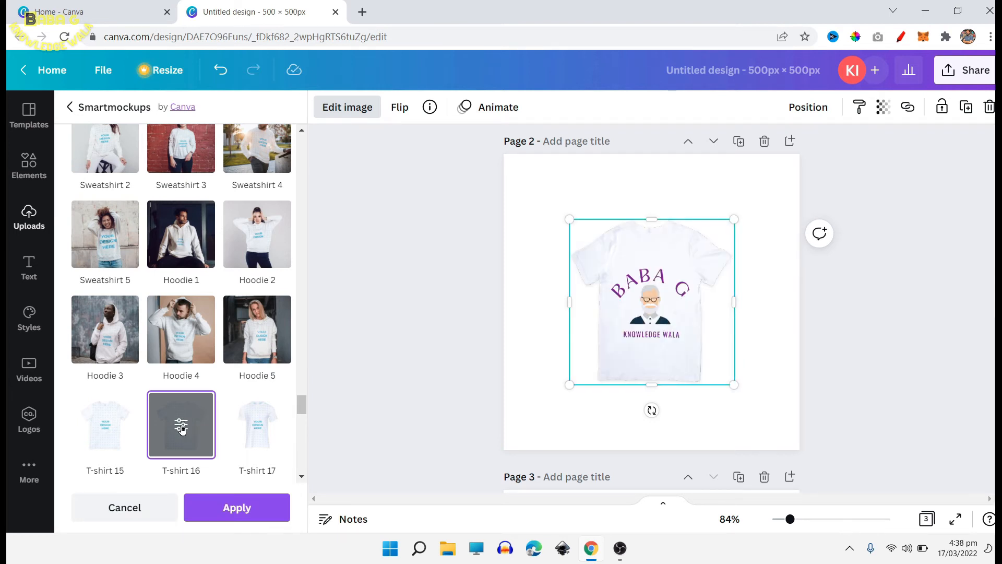
pyautogui.moveTo(737, 385); pyautogui.dragTo(777, 428)
pyautogui.moveTo(560, 220); pyautogui.dragTo(517, 178)
# - Try the Fit crop on the T-shirt 16 mockup, and give it a Custom crop with size 92
pyautogui.click(180, 428)
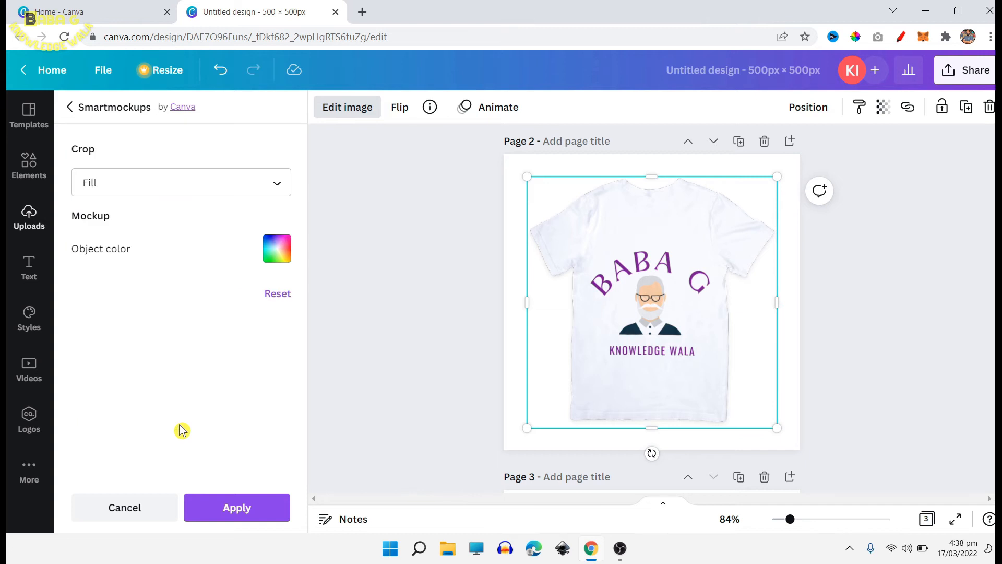
pyautogui.click(255, 184)
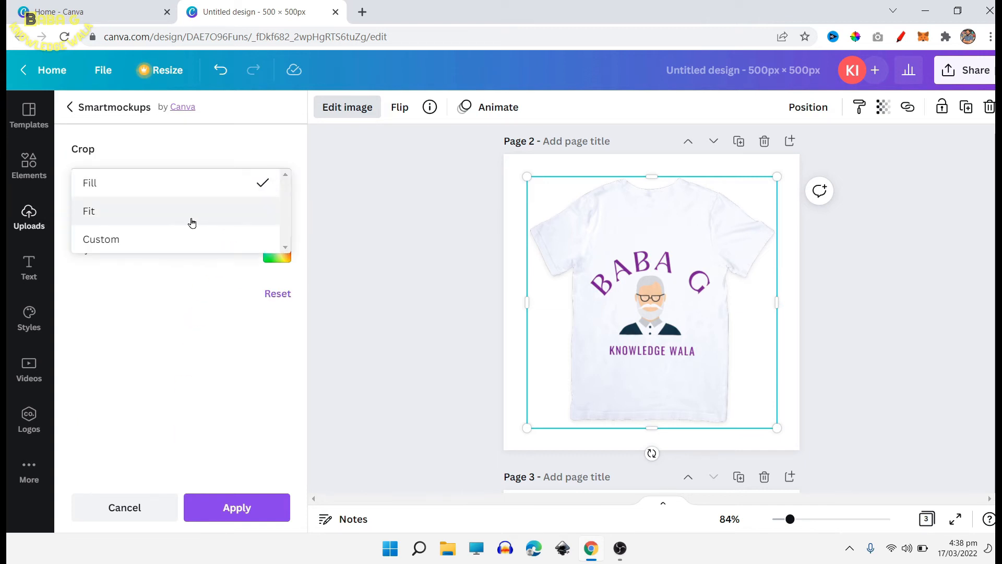
pyautogui.click(193, 222)
pyautogui.click(231, 184)
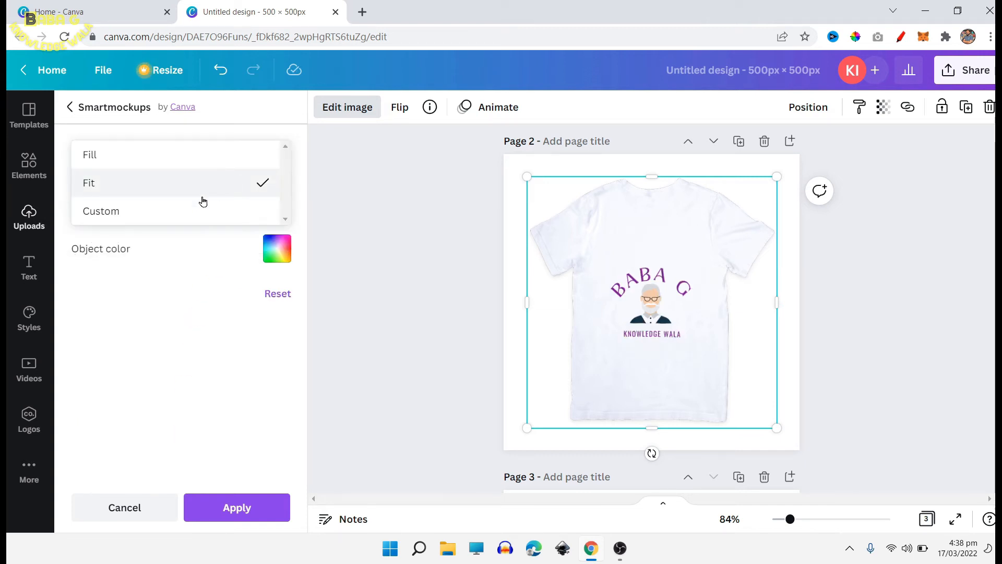
pyautogui.click(170, 213)
pyautogui.moveTo(177, 330)
pyautogui.mouseDown()
pyautogui.moveTo(155, 328)
pyautogui.moveTo(173, 331)
pyautogui.mouseUp()
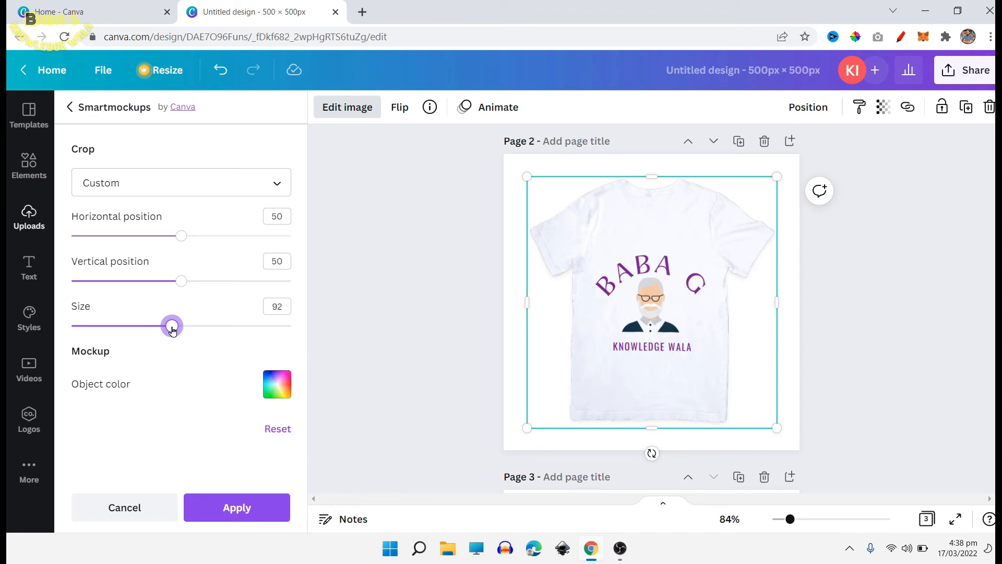
# - Set the T-shirt 16 mockup's object color to the default light yellow and apply the mockup
pyautogui.click(285, 392)
pyautogui.click(281, 391)
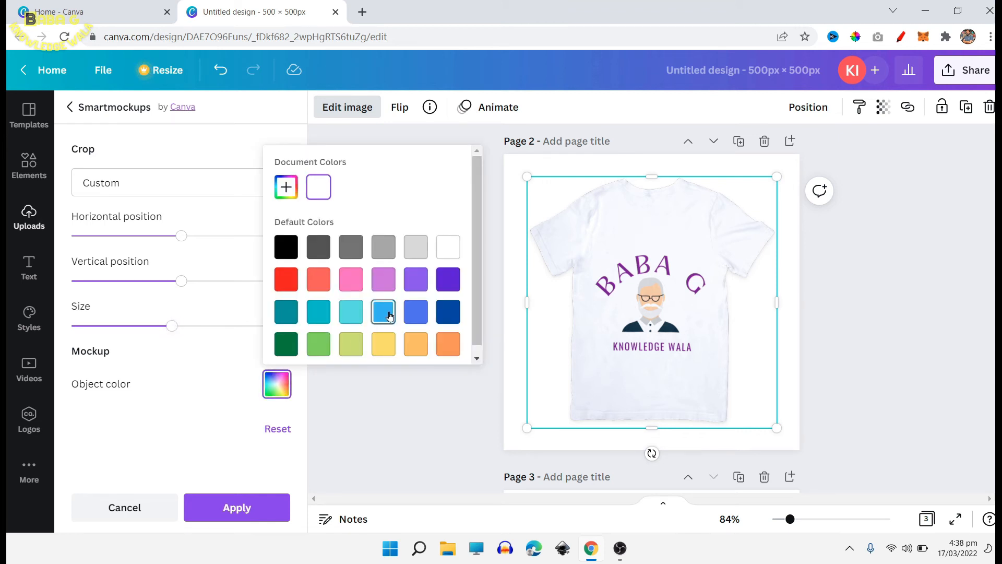
pyautogui.click(390, 346)
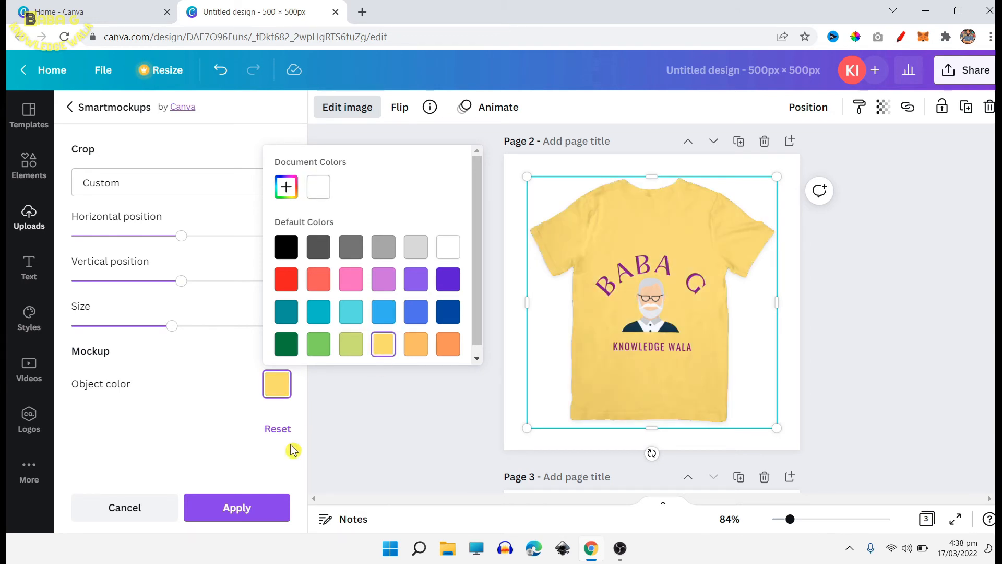
pyautogui.click(236, 506)
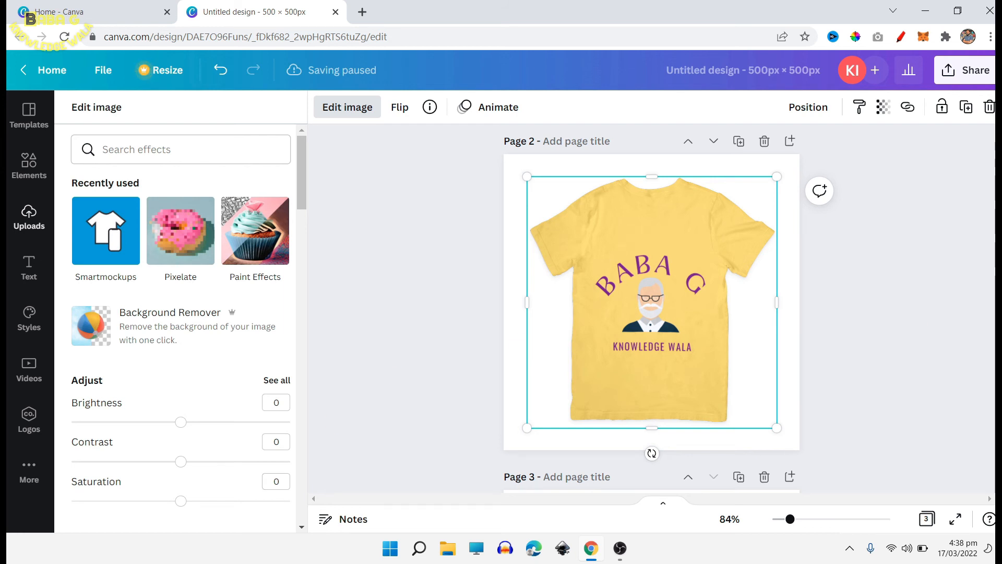
# - Add the uploaded Baba G Knowledge Wala logo to page 3 and open the Smartmockups collection for it
pyautogui.scroll(6, 519, 344)
pyautogui.scroll(-10, 651, 313)
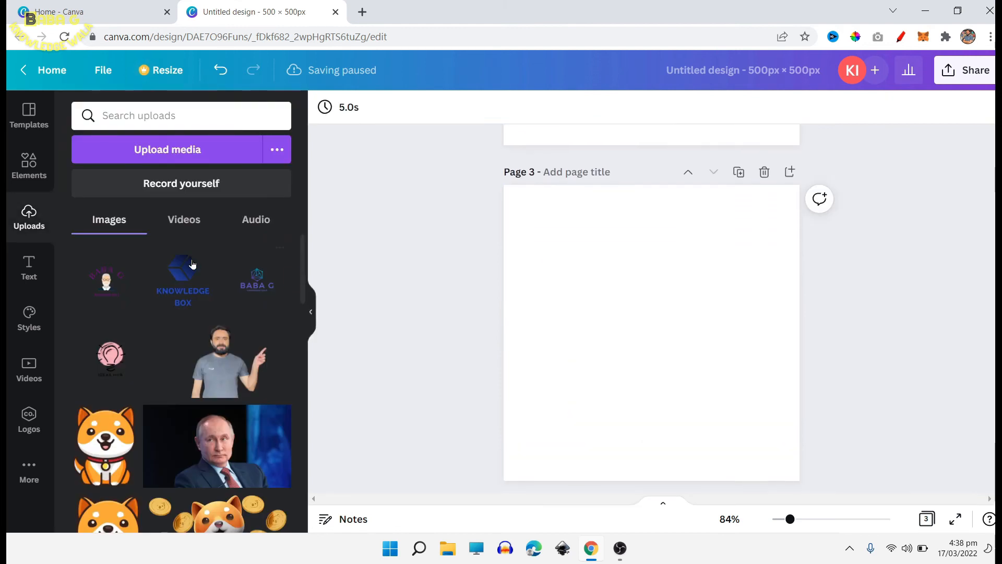
pyautogui.click(119, 285)
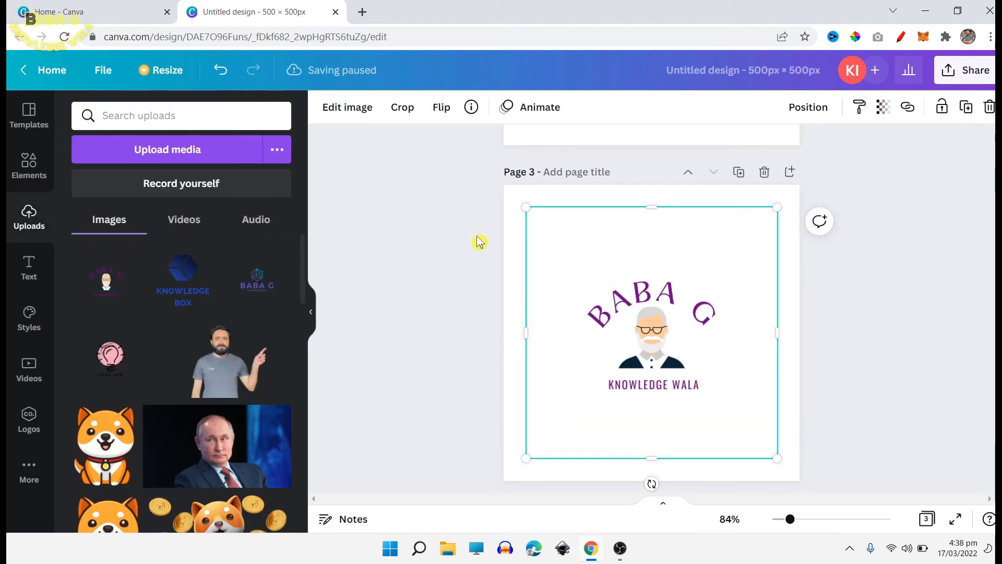
pyautogui.click(348, 114)
pyautogui.click(106, 224)
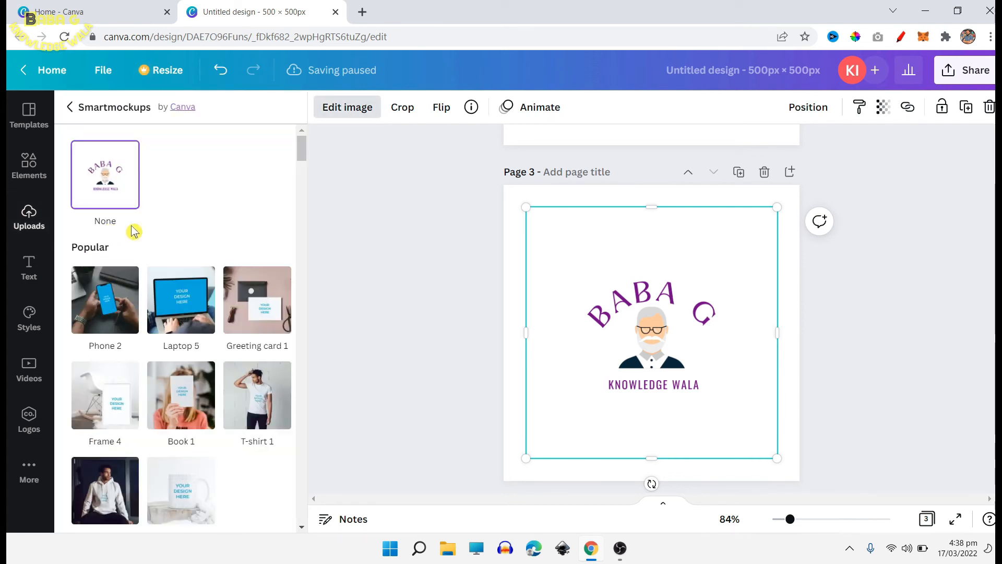
# - Use the Mug 7 mockup on the page 3 logo and enlarge it to about 750 × 500
pyautogui.scroll(-10, 295, 421)
pyautogui.moveTo(295, 421); pyautogui.dragTo(302, 462)
pyautogui.scroll(-5, 300, 468)
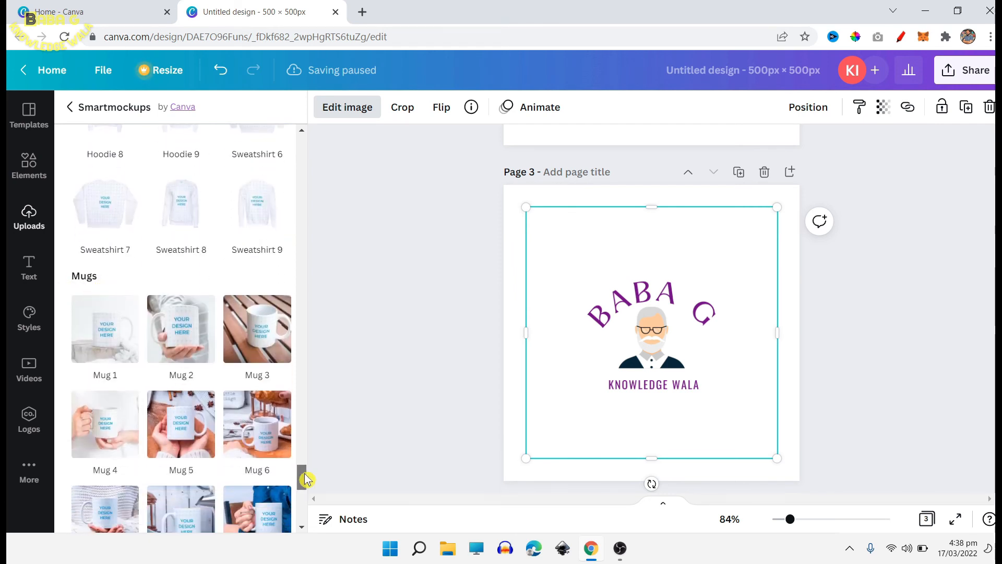
pyautogui.scroll(-2, 301, 474)
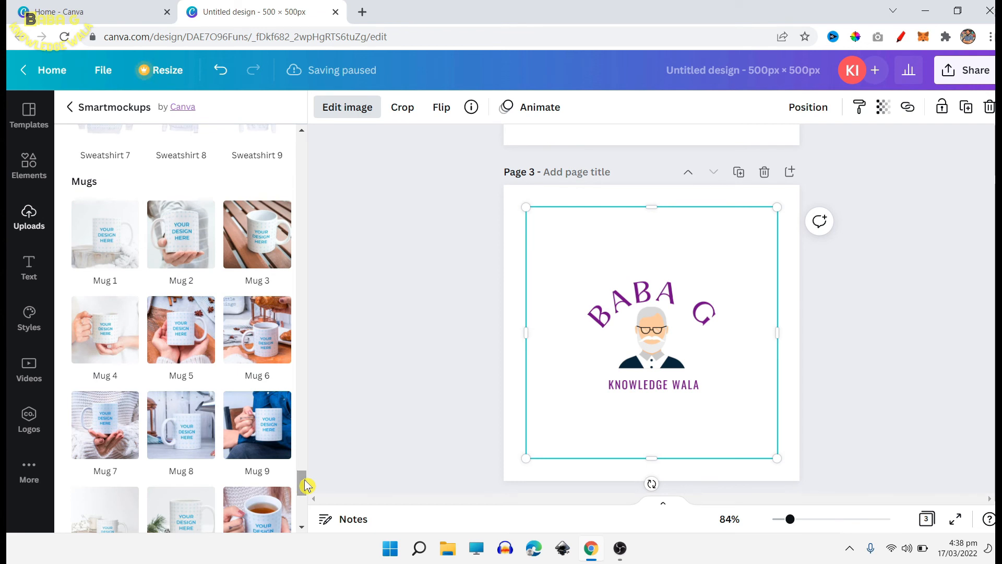
pyautogui.click(111, 432)
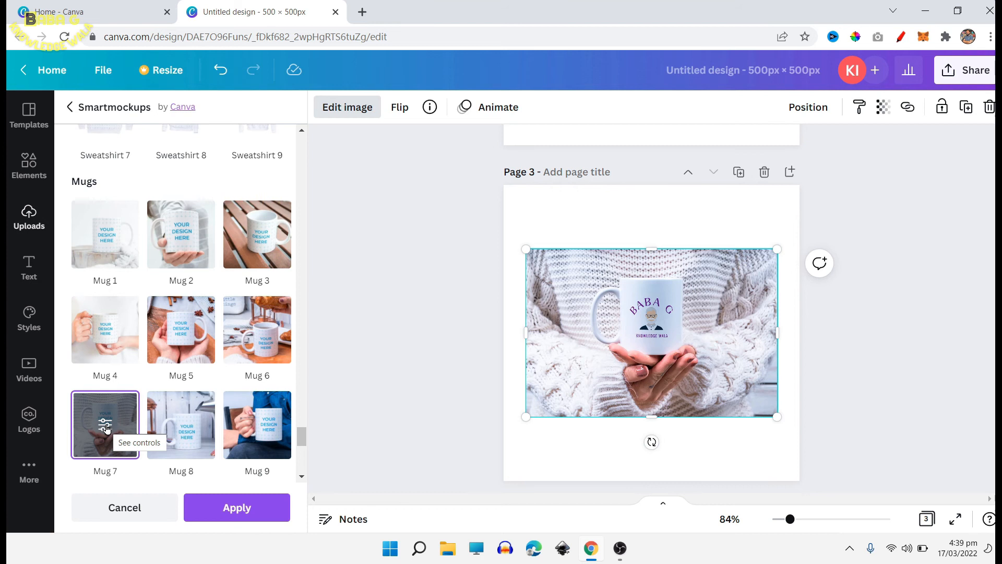
pyautogui.moveTo(788, 431); pyautogui.dragTo(863, 499)
pyautogui.moveTo(446, 197); pyautogui.dragTo(432, 184)
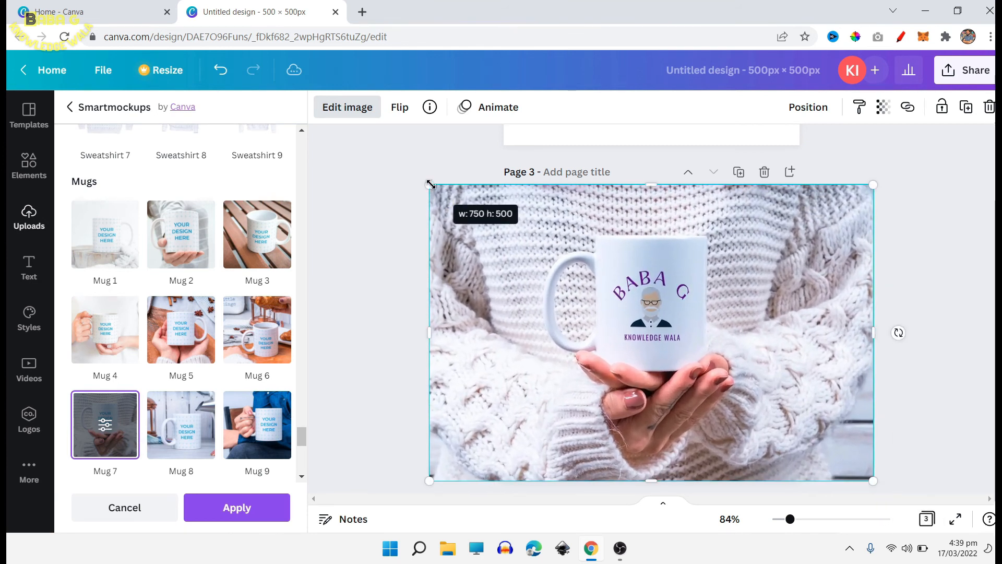
# - Try light gray and light yellow as the mug's object color, settle on white, and apply the mockup
pyautogui.click(108, 427)
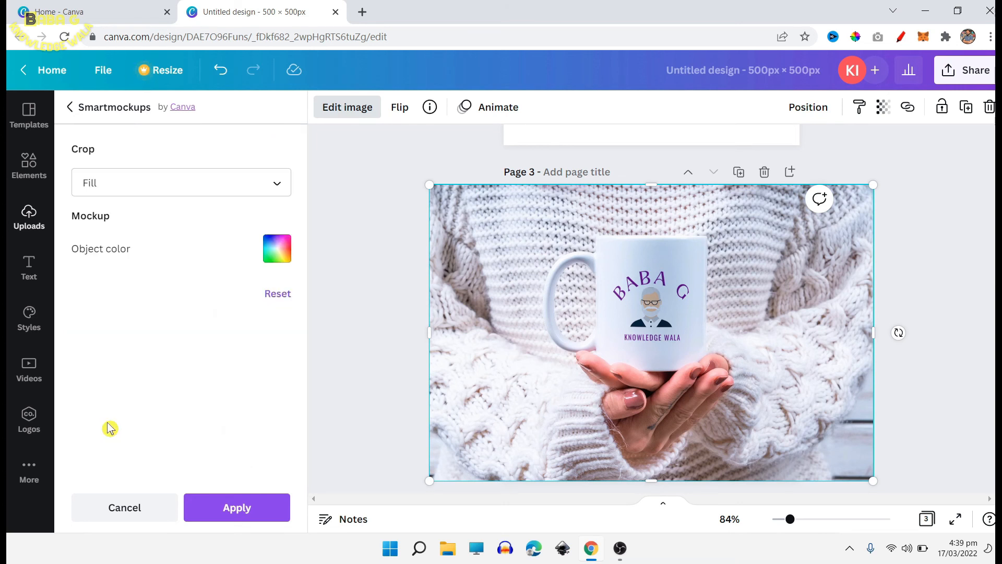
pyautogui.click(277, 257)
pyautogui.click(415, 370)
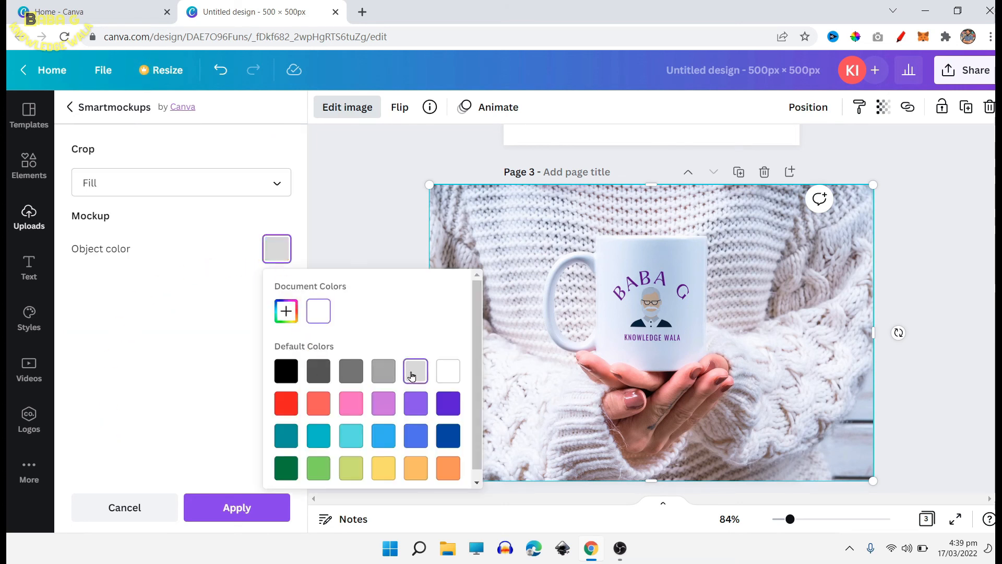
pyautogui.click(384, 473)
pyautogui.click(441, 372)
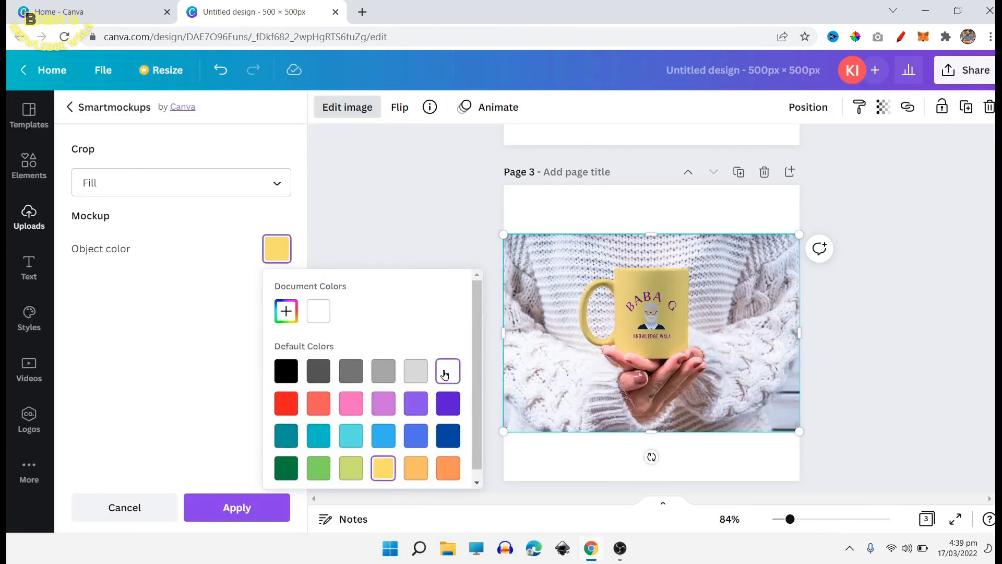
pyautogui.click(245, 506)
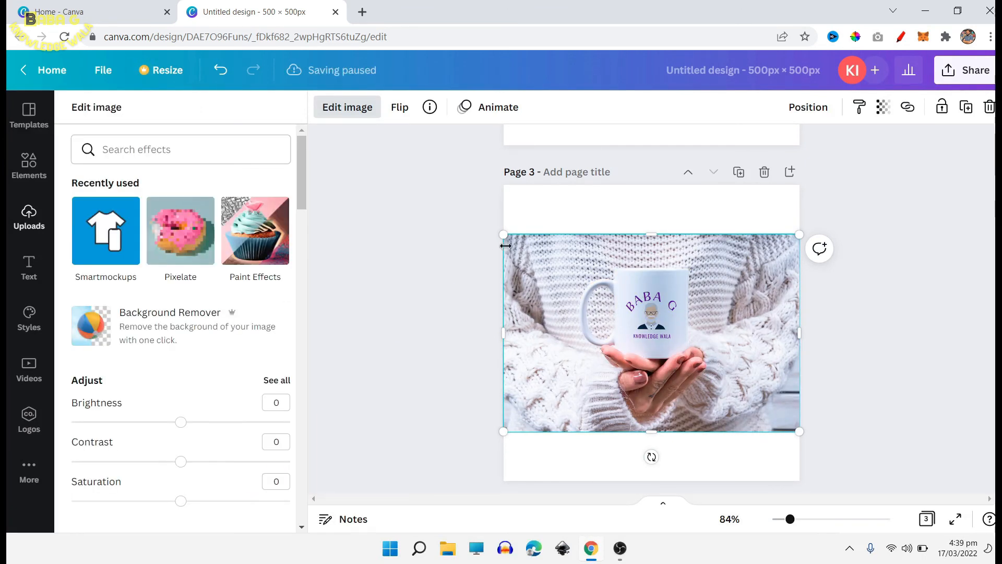
# - Enlarge the mug mockup to the full height of page 3 and trim its sides to the page edges
pyautogui.moveTo(504, 235); pyautogui.dragTo(418, 179)
pyautogui.moveTo(799, 431); pyautogui.dragTo(873, 480)
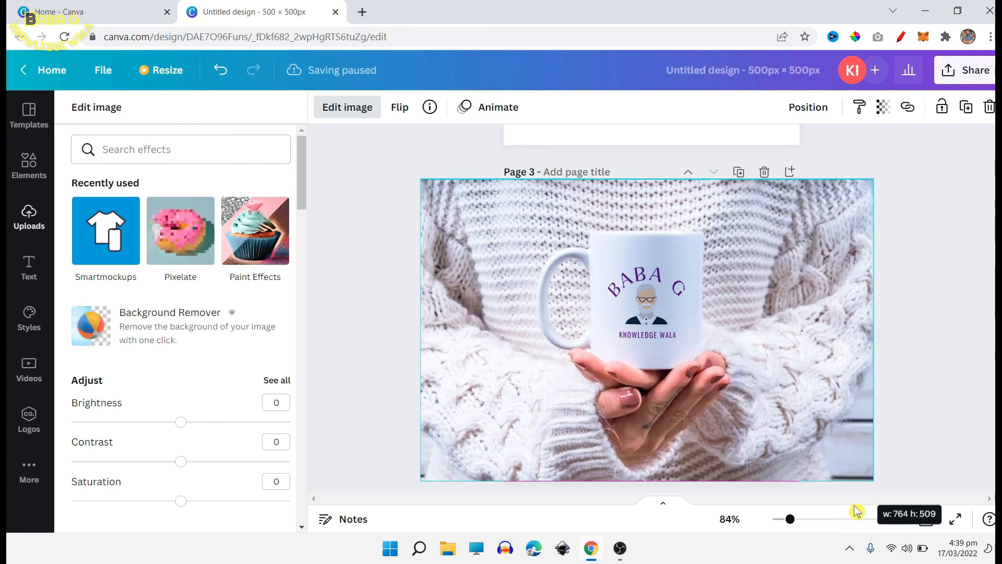
pyautogui.moveTo(420, 330); pyautogui.dragTo(504, 334)
pyautogui.moveTo(870, 326); pyautogui.dragTo(798, 331)
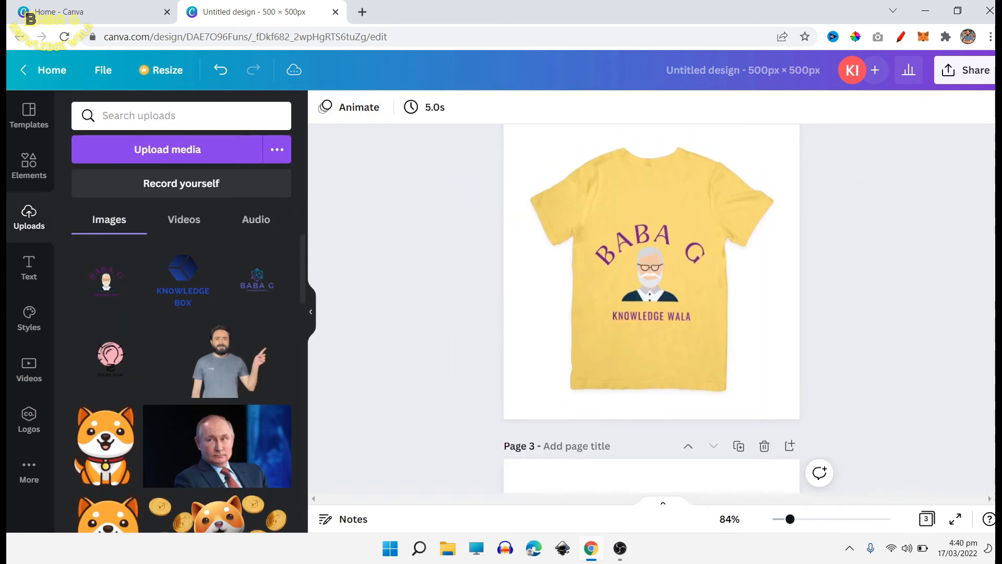
# - Review the mockup pages and download all three as PNG at size 1, 500 × 500 px
pyautogui.scroll(8, 651, 313)
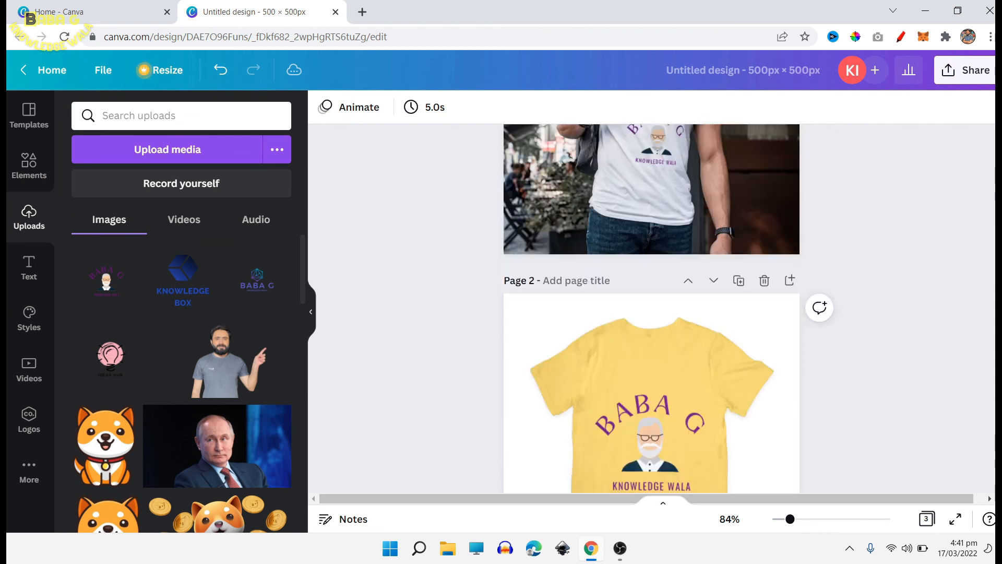
pyautogui.scroll(-4, 651, 313)
pyautogui.scroll(4, 651, 313)
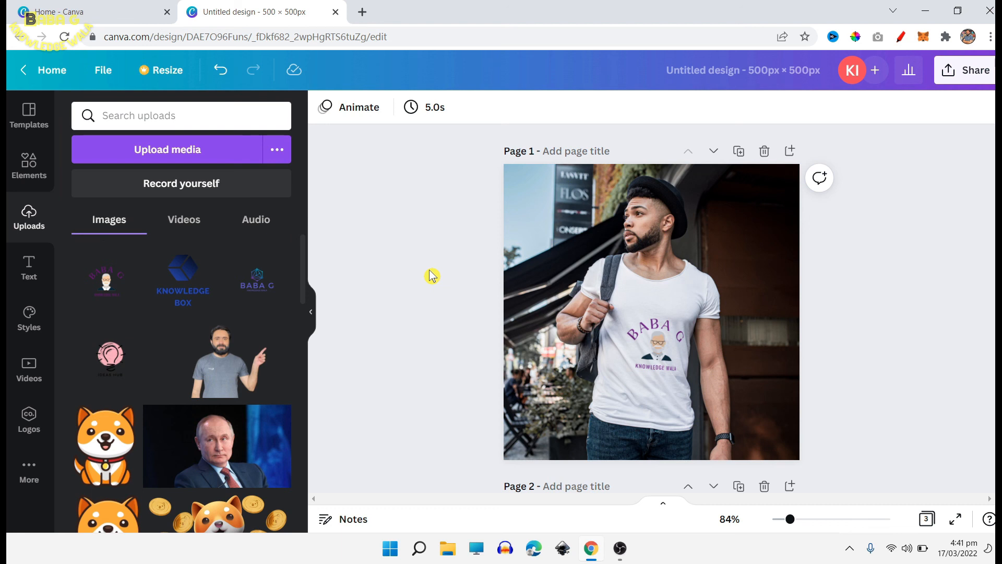
pyautogui.click(979, 78)
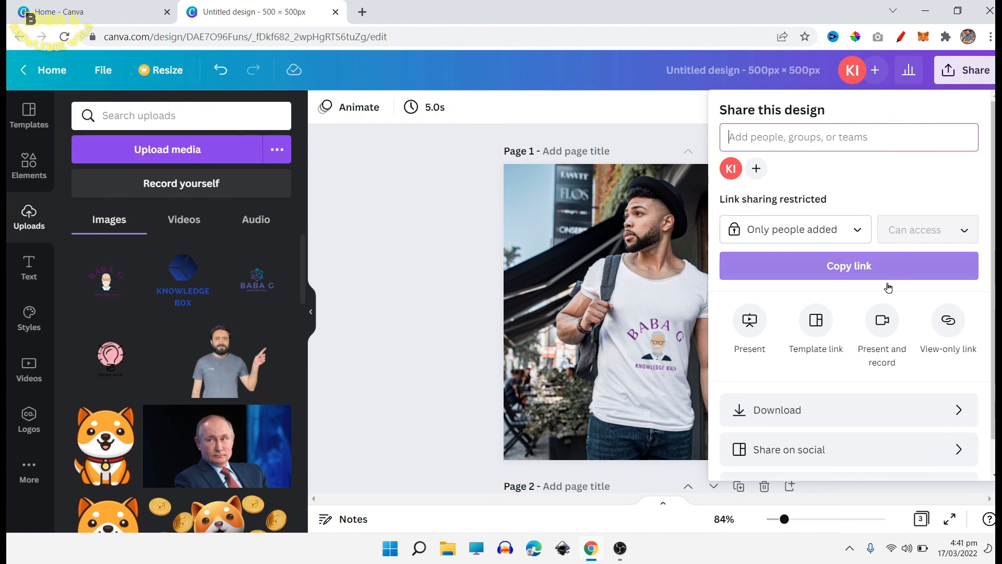
pyautogui.click(849, 405)
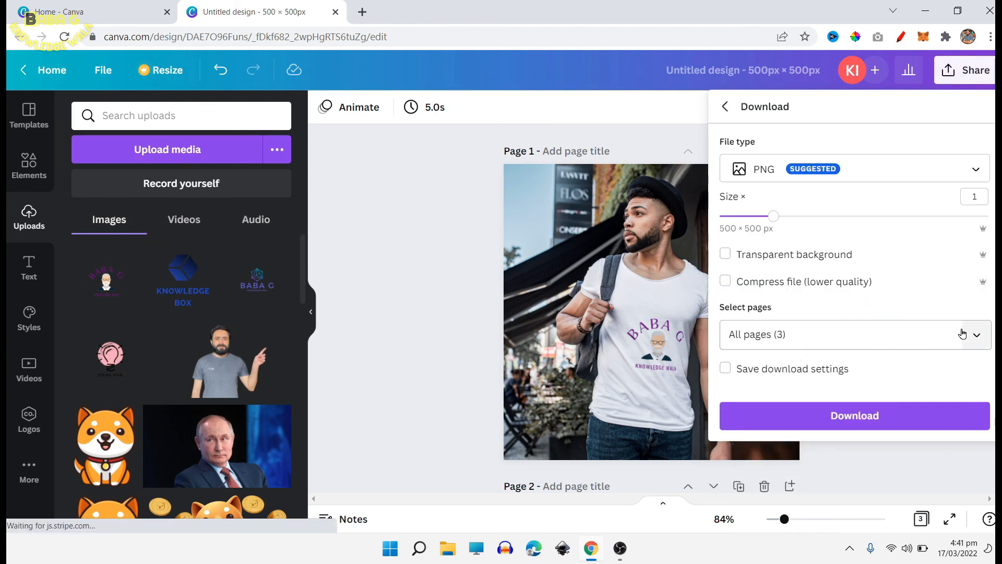
pyautogui.click(879, 413)
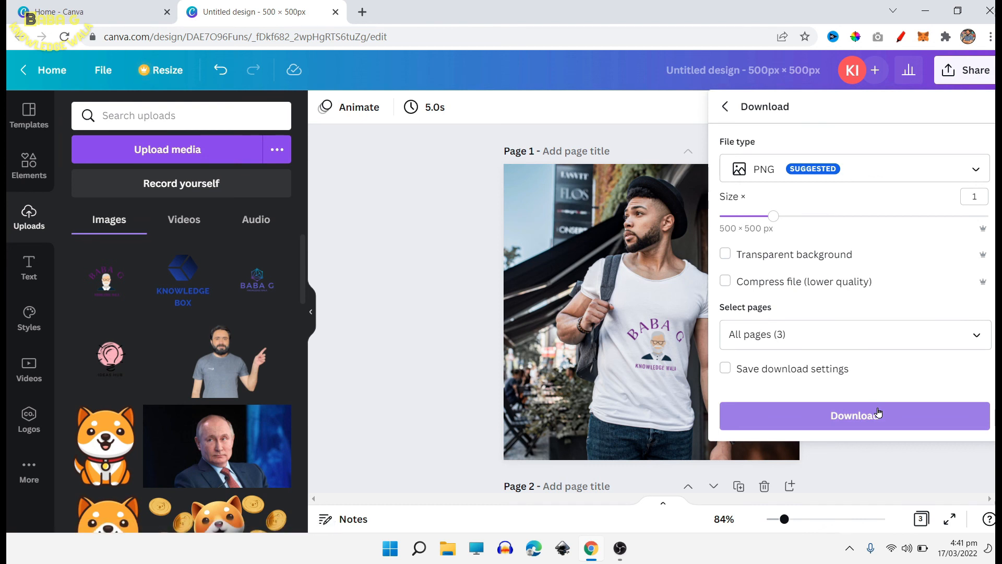